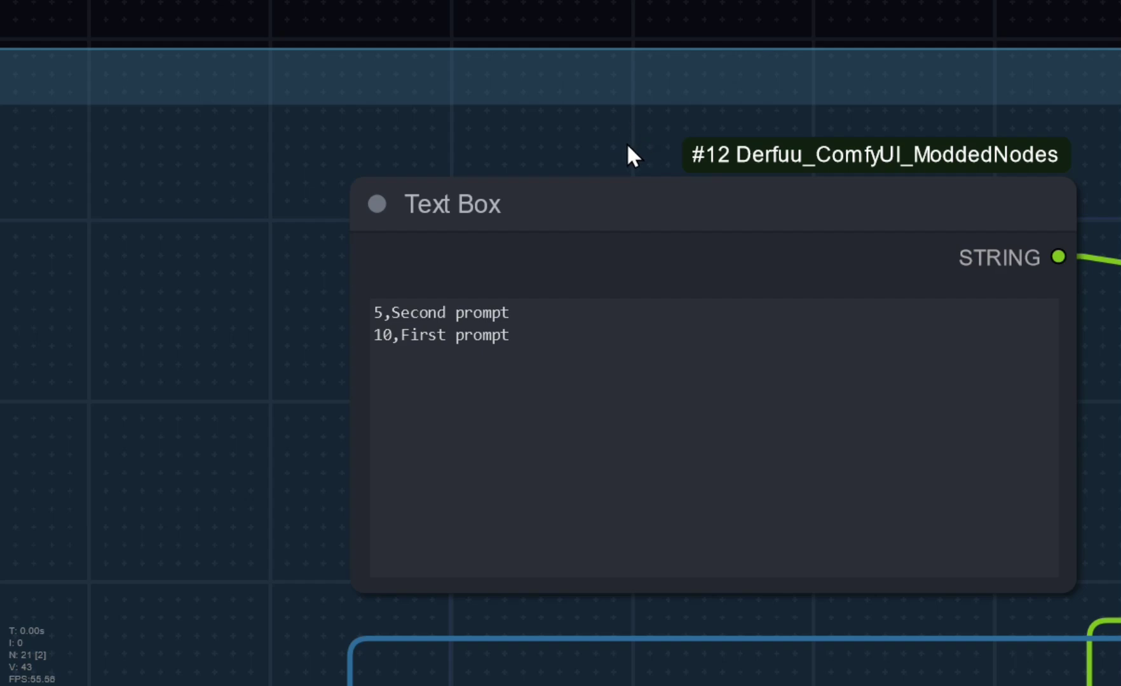
- Examine the two prompt schedule lines in the Text Box node, including the number in front of each prompt
drag(515, 340, 365, 297)
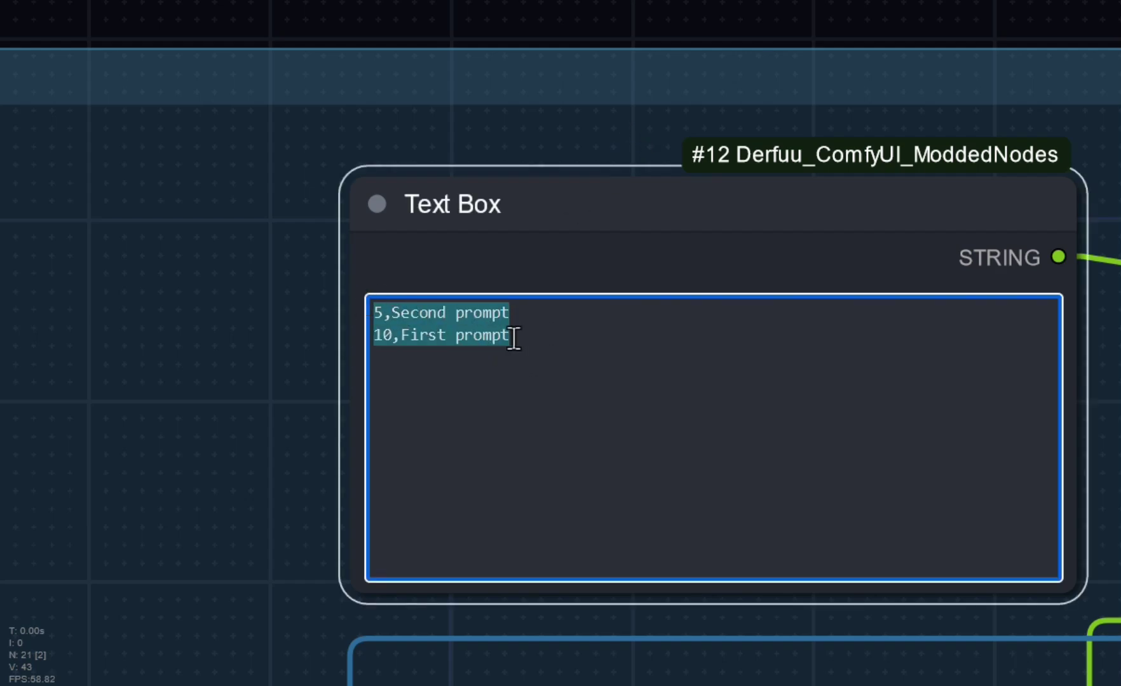
triple_click(537, 337)
click(537, 337)
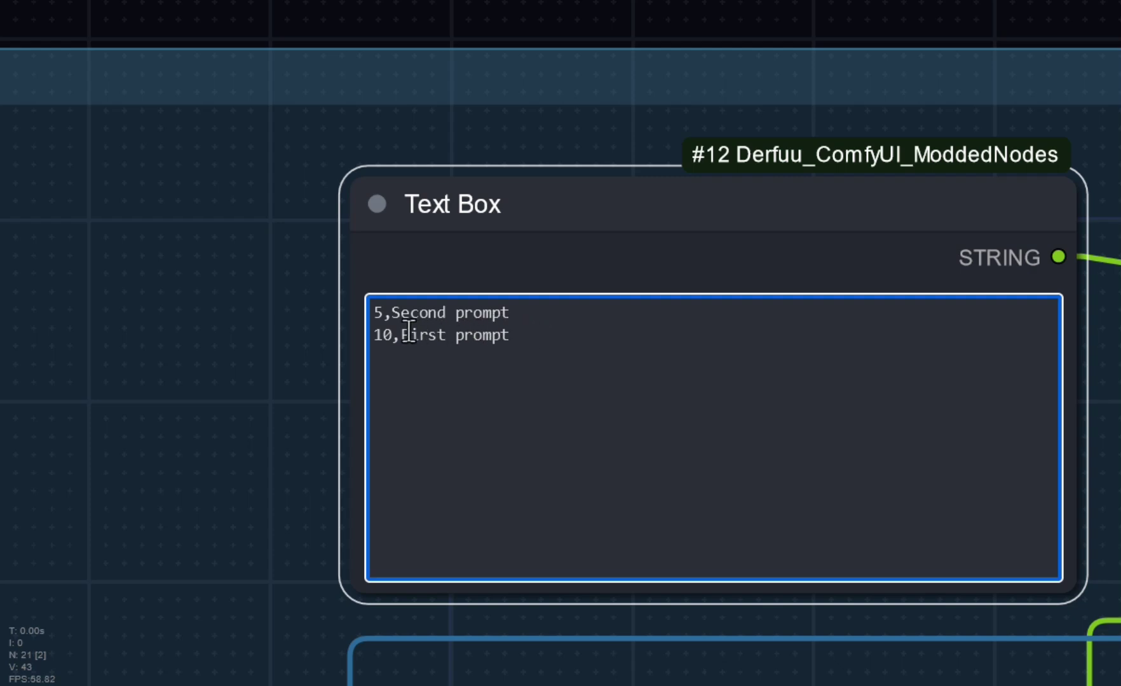
double_click(381, 334)
click(278, 338)
scroll(269, 327, down, 5)
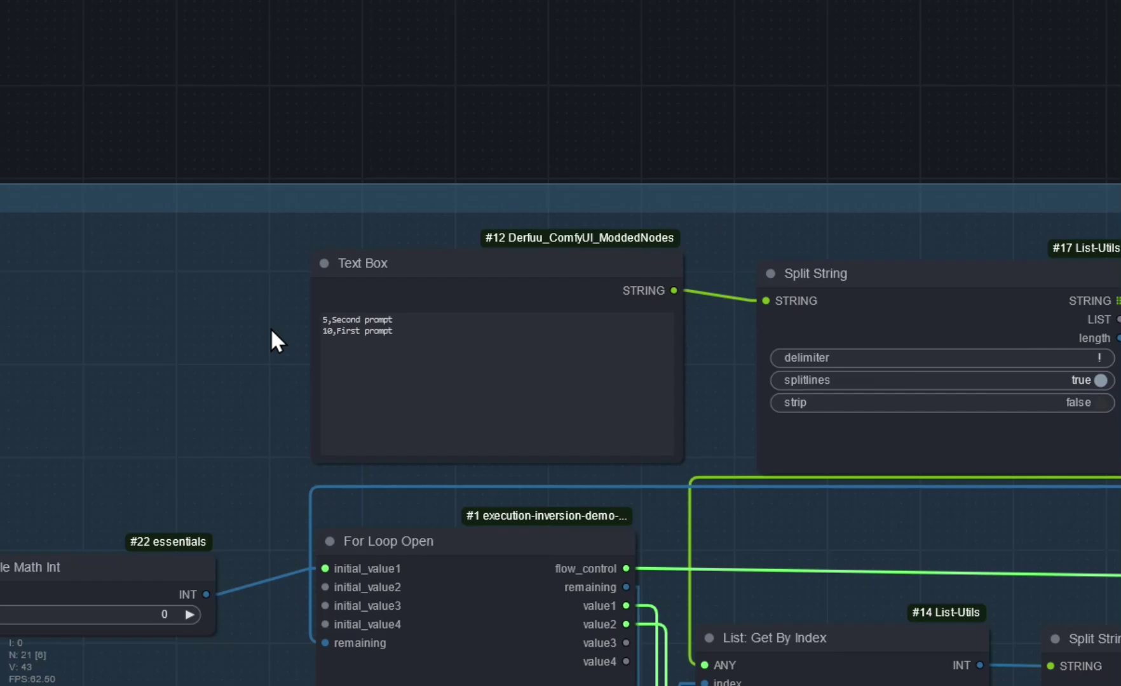
- Examine the output section at the end of the workflow, where Display Any shows the prompt for each frame
drag(993, 207, 30, 111)
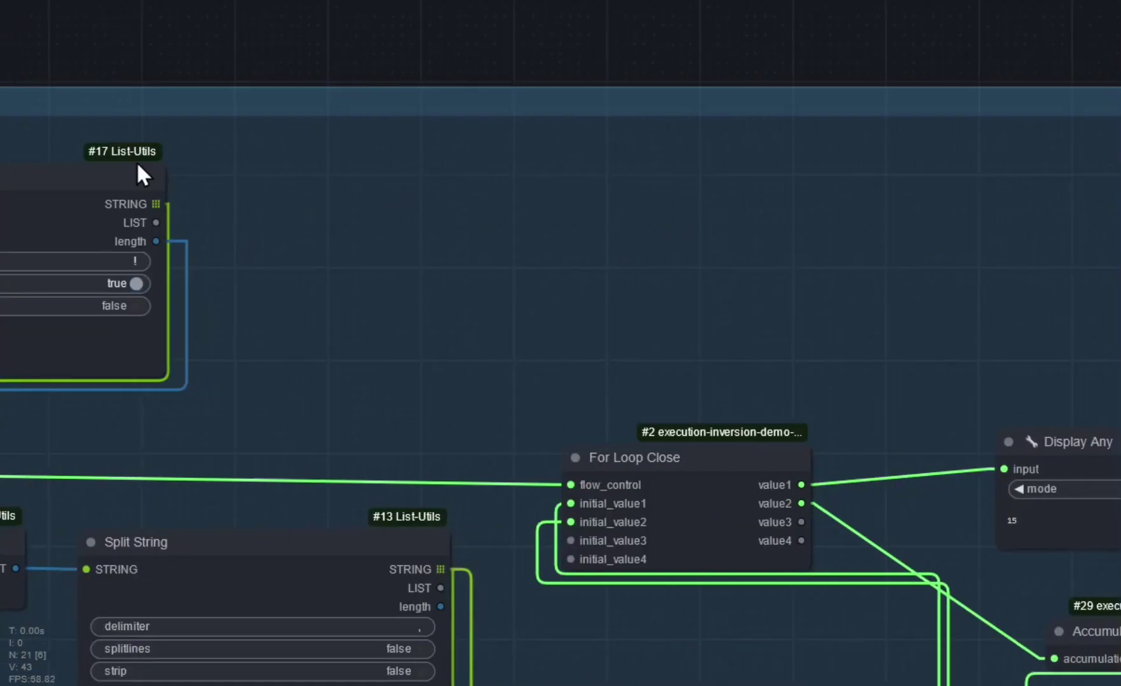
drag(720, 271, 232, 204)
drag(832, 229, 346, 77)
drag(409, 169, 579, 120)
scroll(524, 401, up, 9)
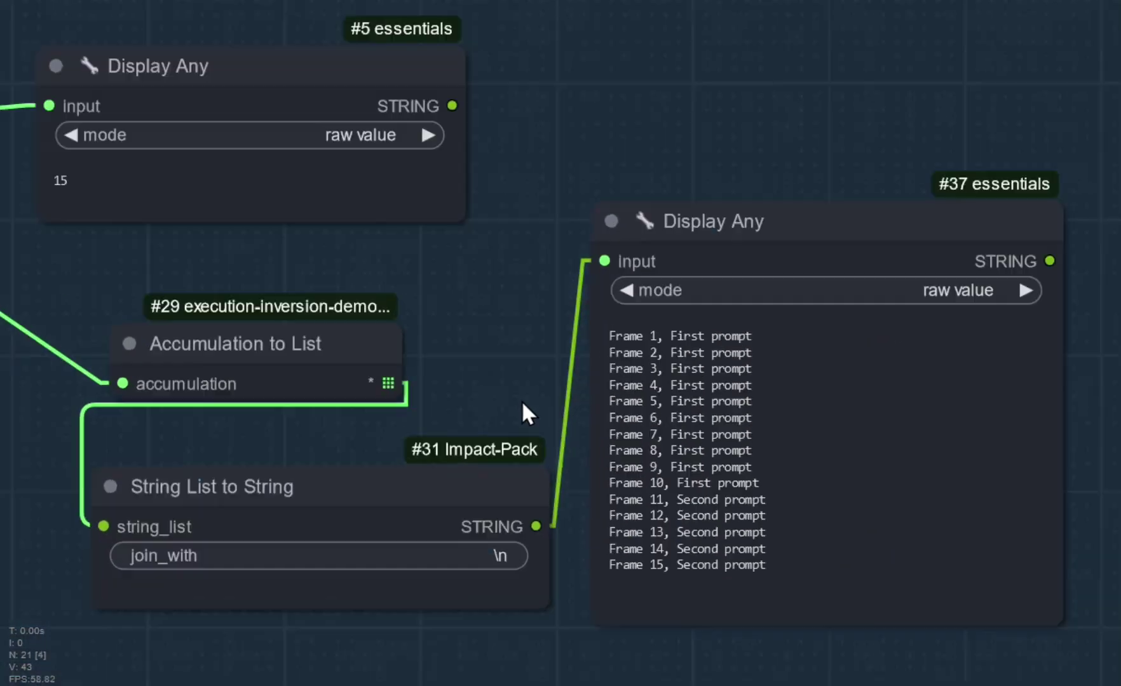
drag(681, 246, 873, 391)
click(438, 223)
scroll(439, 222, down, 10)
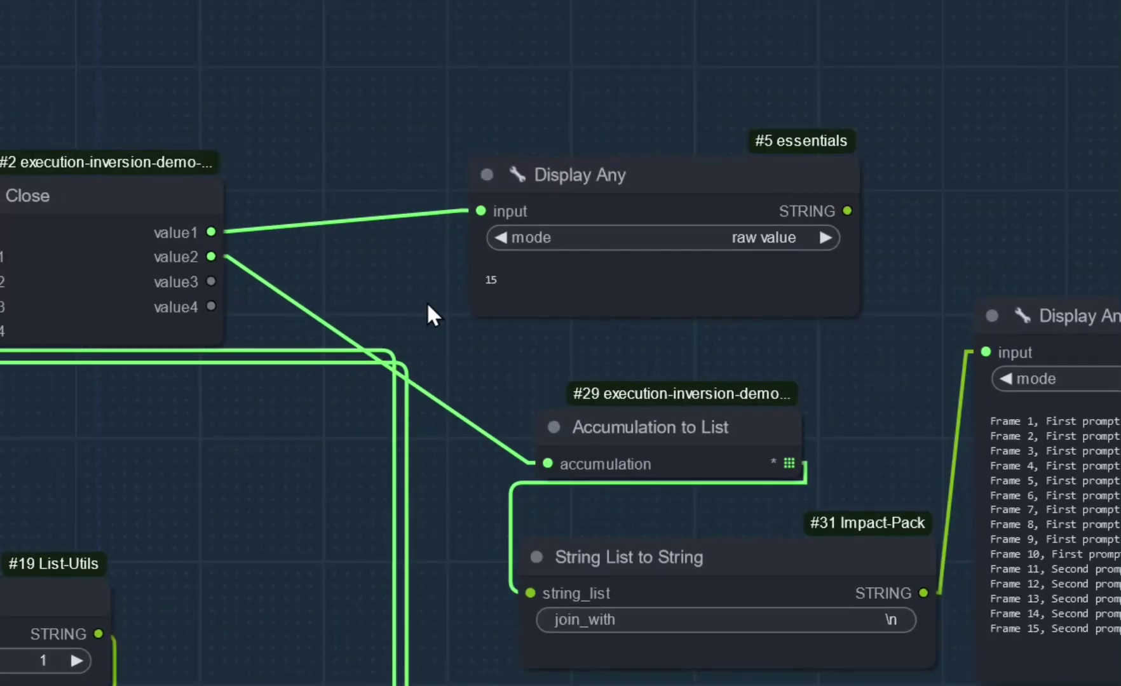
- Examine the outer loop's For Loop Open and For Loop Close nodes and the flow_control link joining them
drag(407, 302, 978, 417)
scroll(496, 178, down, 3)
drag(246, 187, 848, 269)
scroll(760, 252, down, 4)
drag(740, 261, 658, 267)
click(254, 326)
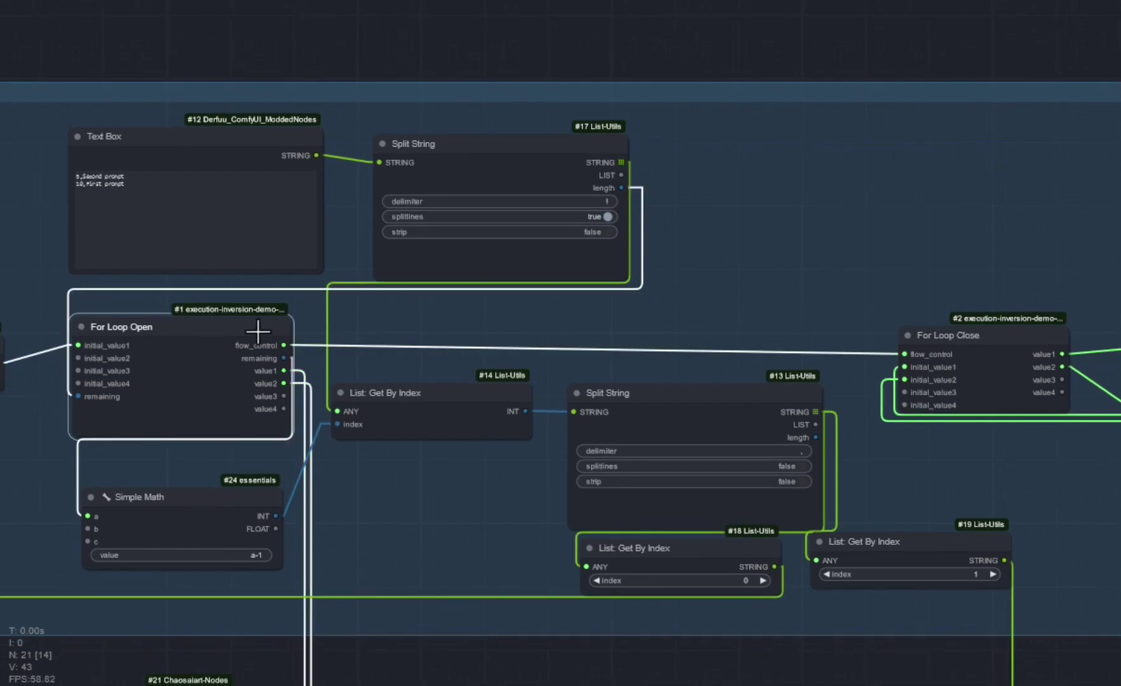
click(956, 343)
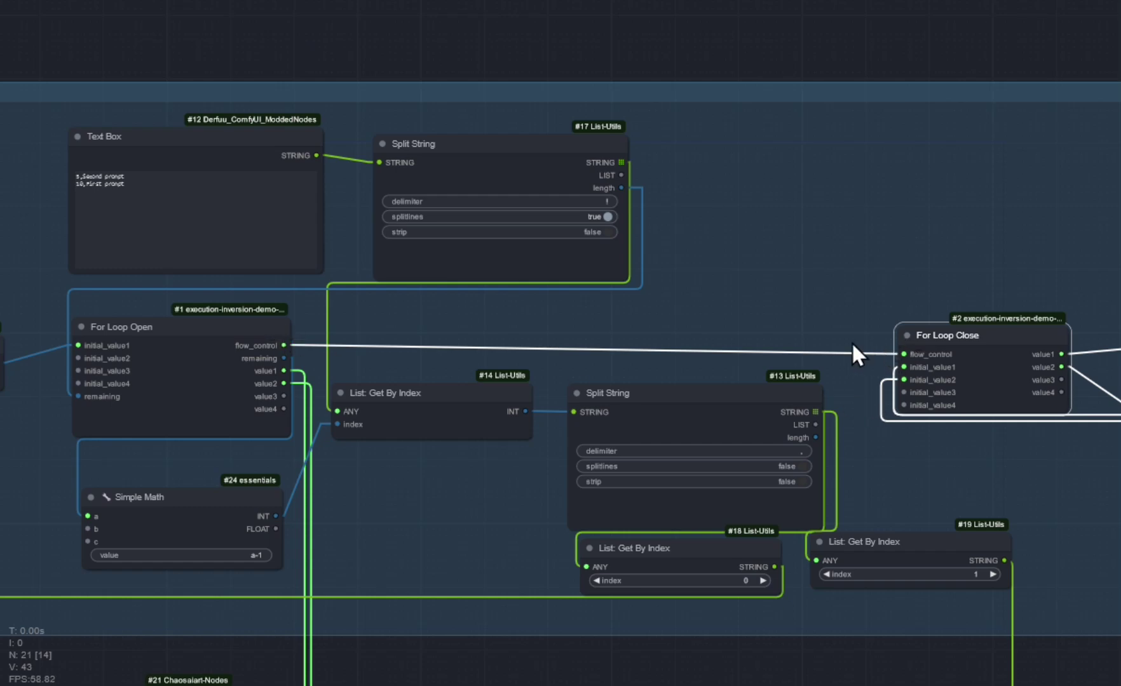
click(821, 304)
click(240, 323)
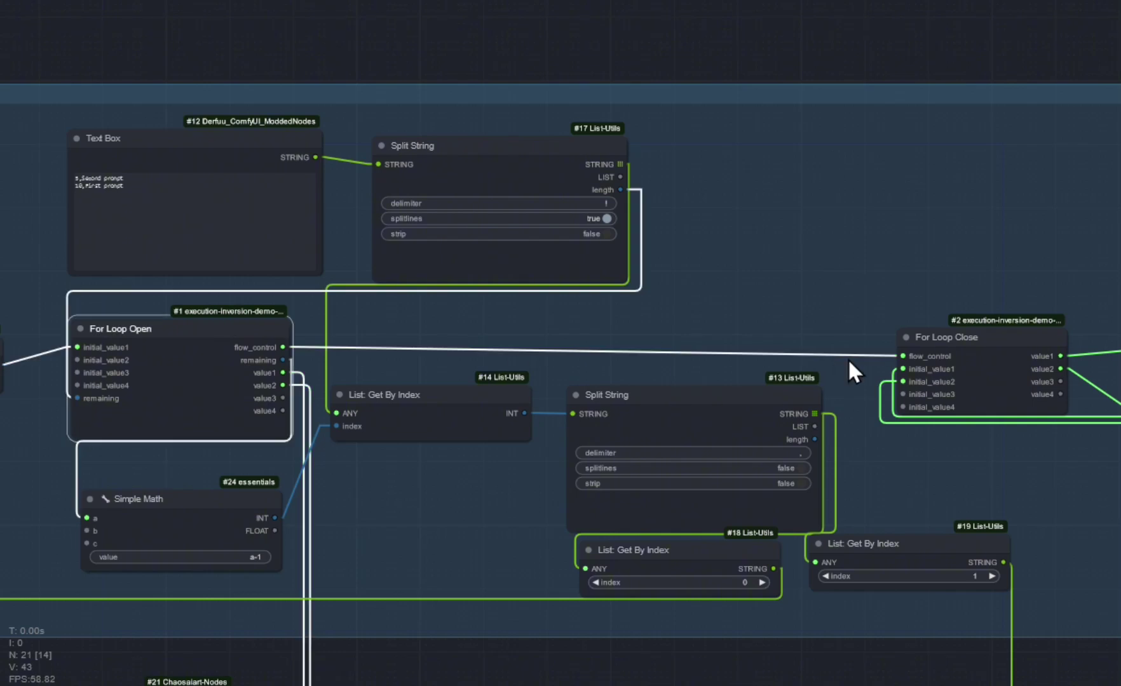
click(920, 337)
click(855, 333)
- Examine the inner loop's For Loop Open and For Loop Close nodes below the blue group
scroll(443, 457, down, 8)
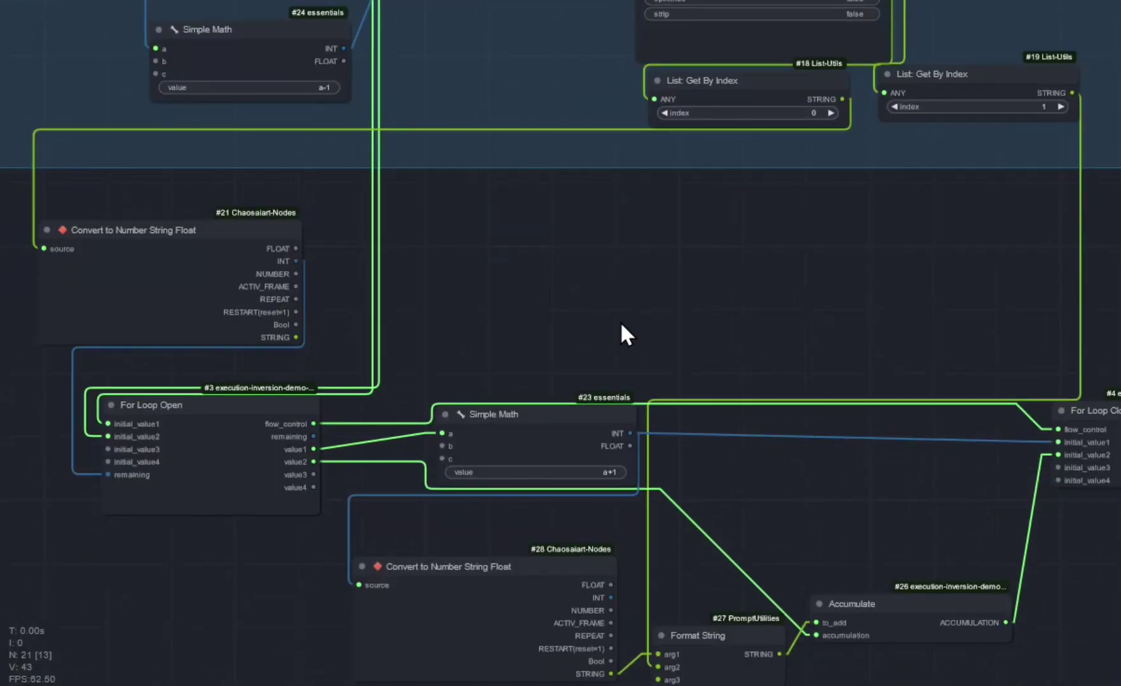
click(208, 354)
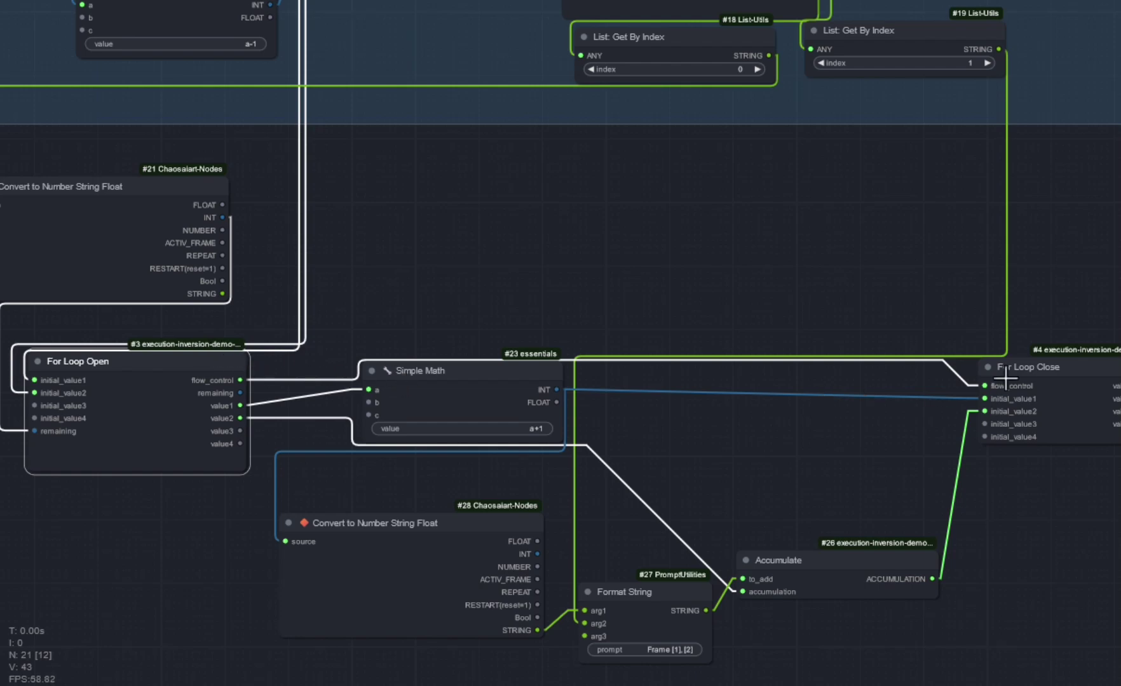
click(1056, 368)
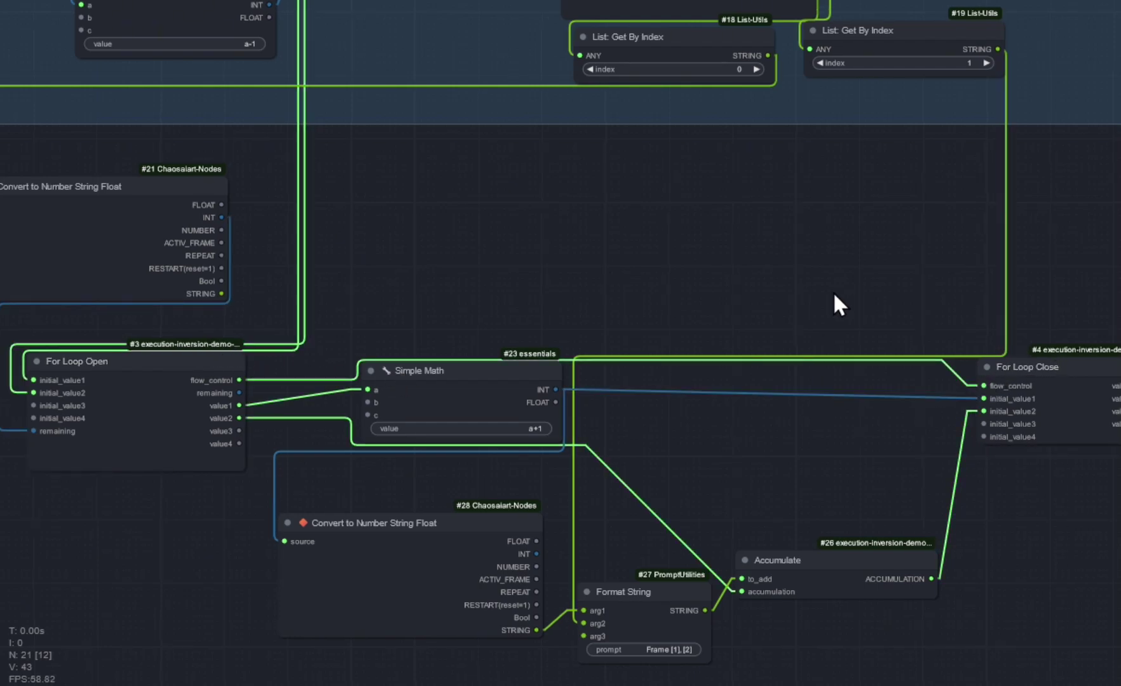
- Move the inner loop's Simple Math node down and its For Loop Close node slightly up to straighten the flow_control link
drag(496, 371, 488, 404)
drag(1004, 370, 992, 361)
drag(478, 400, 480, 402)
click(491, 330)
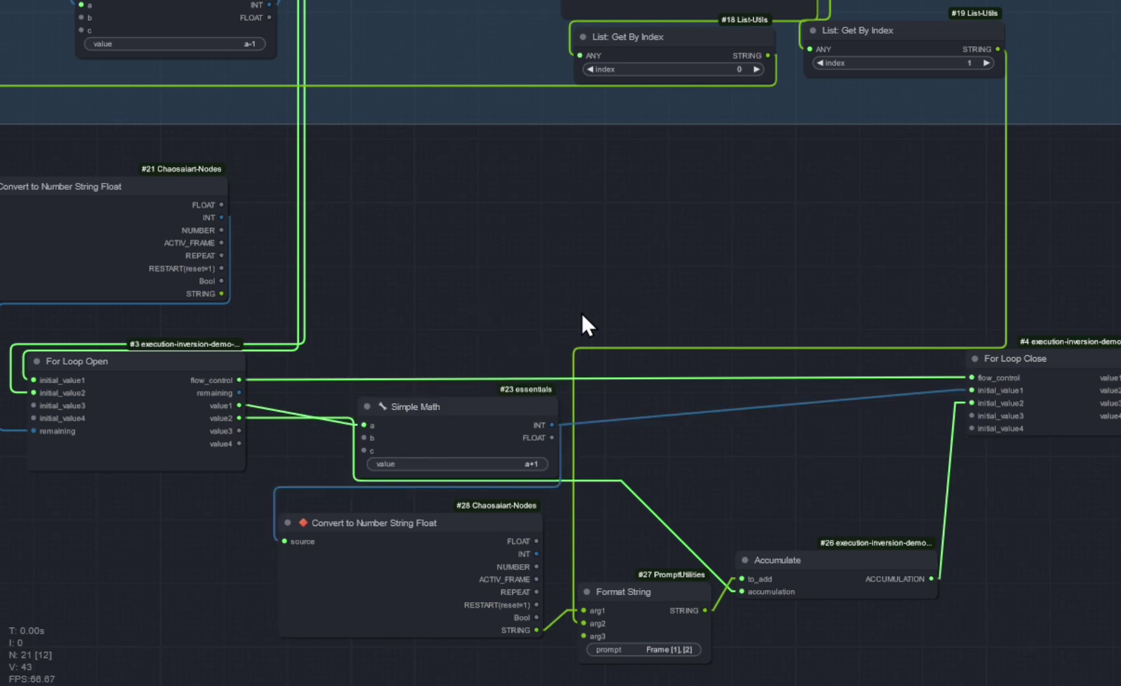
- Review the prompt lines in the Text Box node, comparing their order and the repeat number before each comma
drag(556, 155, 598, 622)
scroll(604, 288, up, 5)
drag(826, 281, 854, 289)
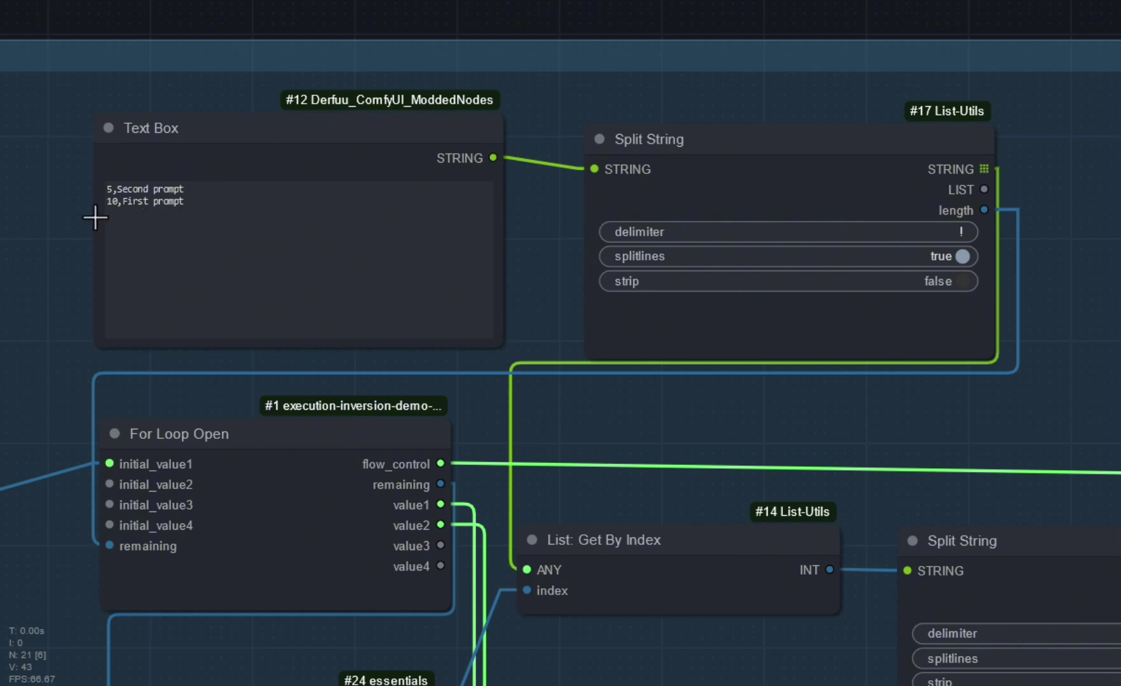
scroll(95, 216, up, 5)
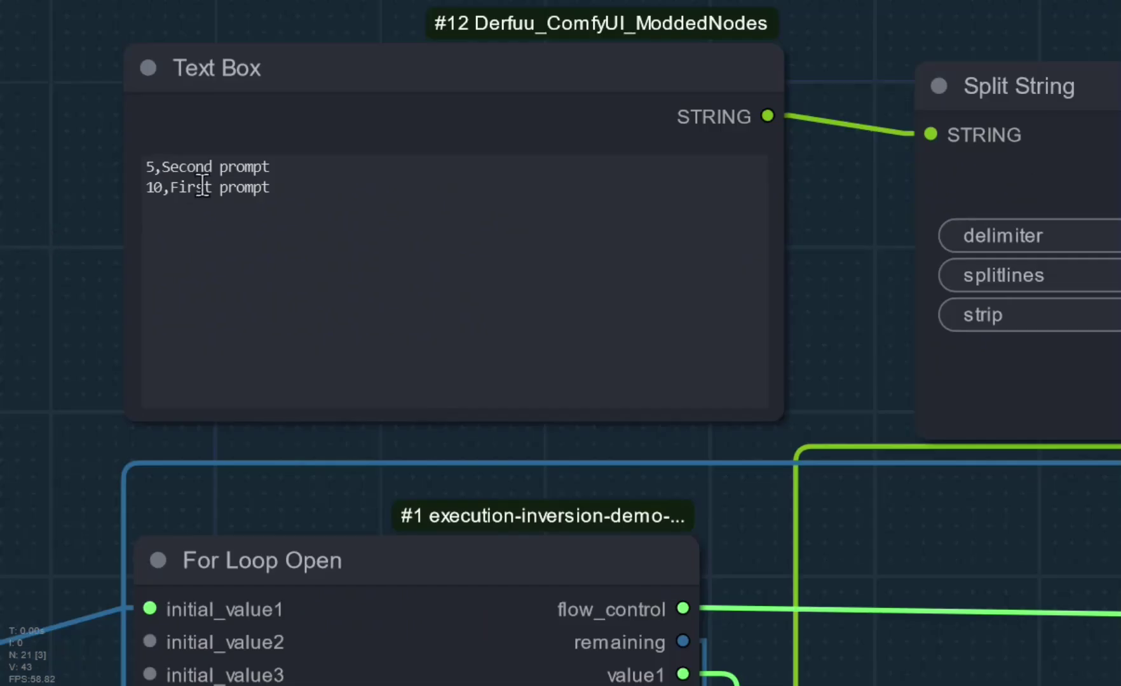
click(197, 179)
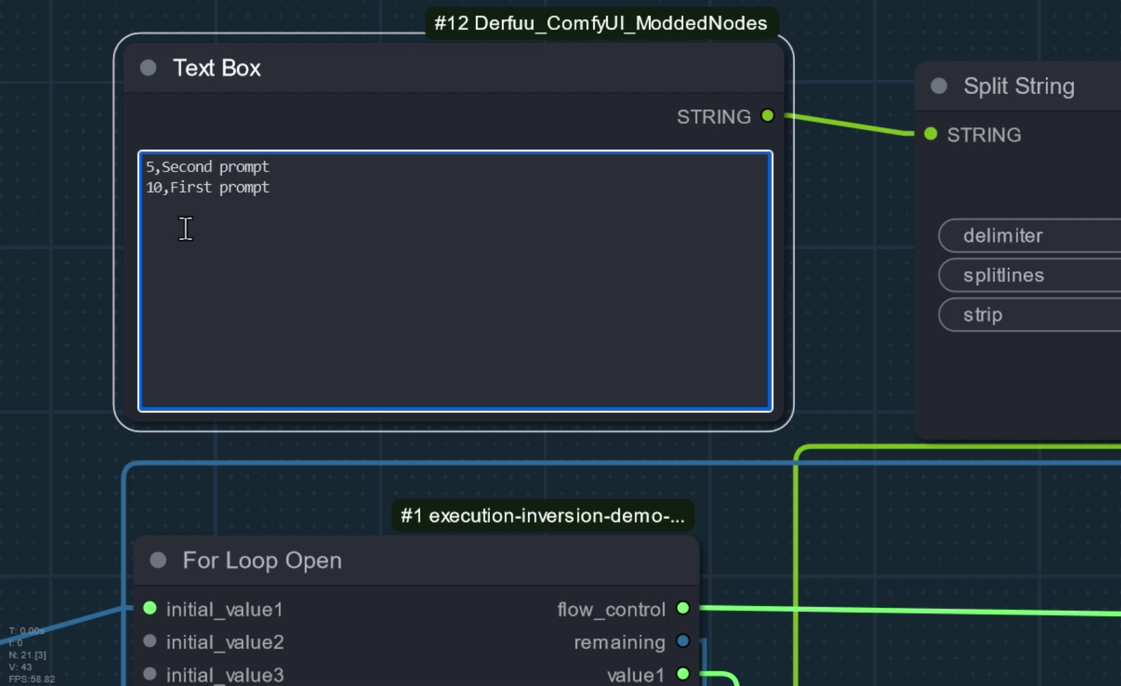
key(Left)
key(Left)
key(Left)
click(153, 164)
scroll(76, 324, down, 4)
- Trace the outer loop from For Loop Open through List: Get By Index and Split String to For Loop Close
drag(702, 484, 522, 232)
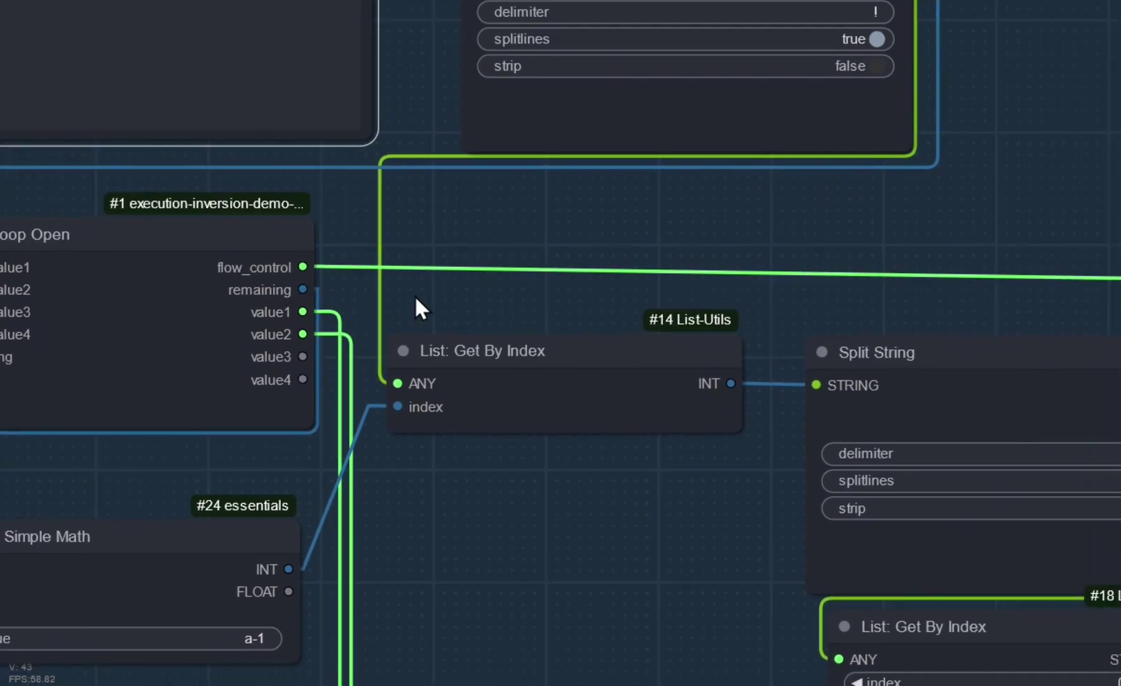
drag(417, 308, 488, 302)
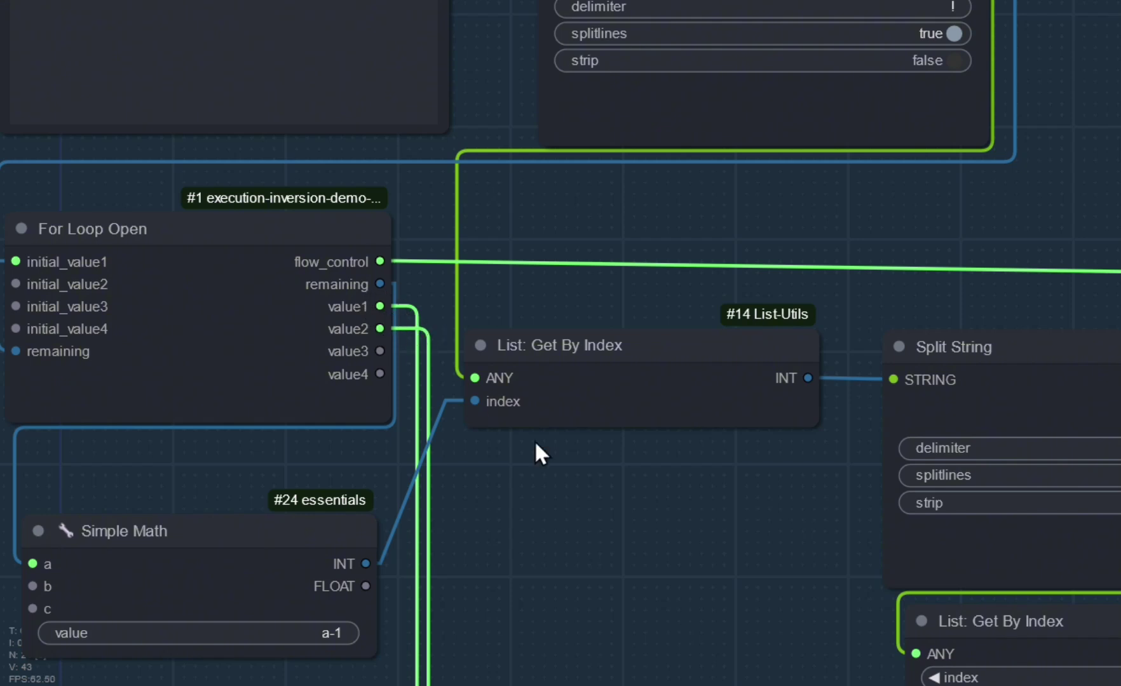
drag(705, 496, 298, 402)
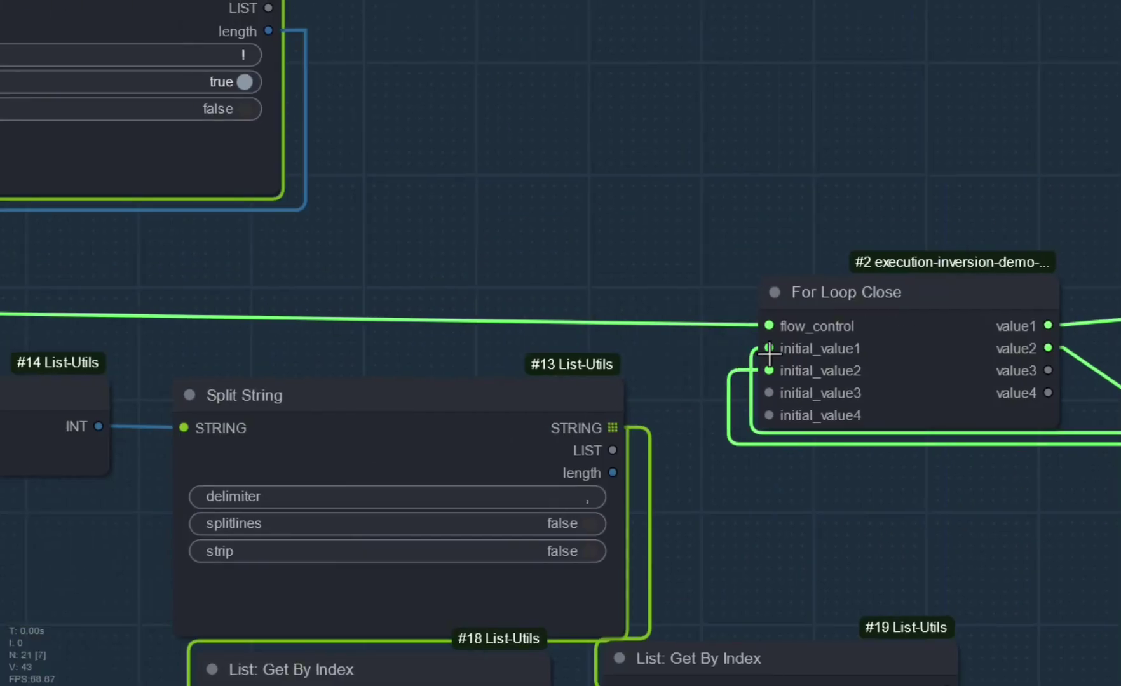
drag(515, 250, 599, 253)
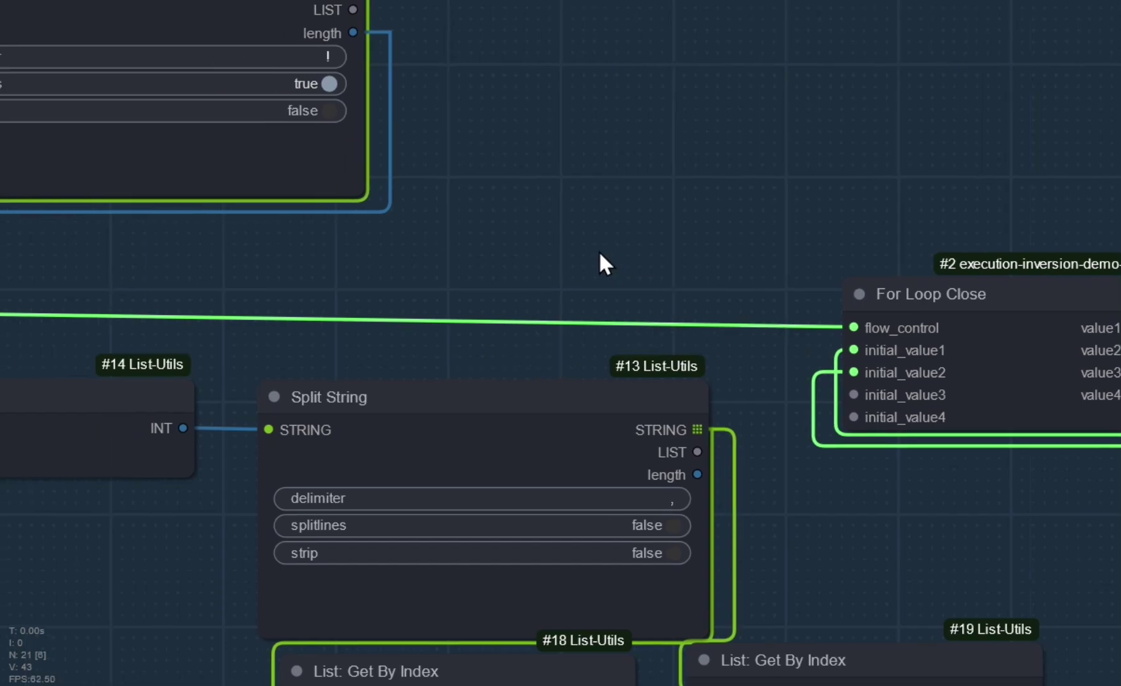
scroll(445, 254, left, 20)
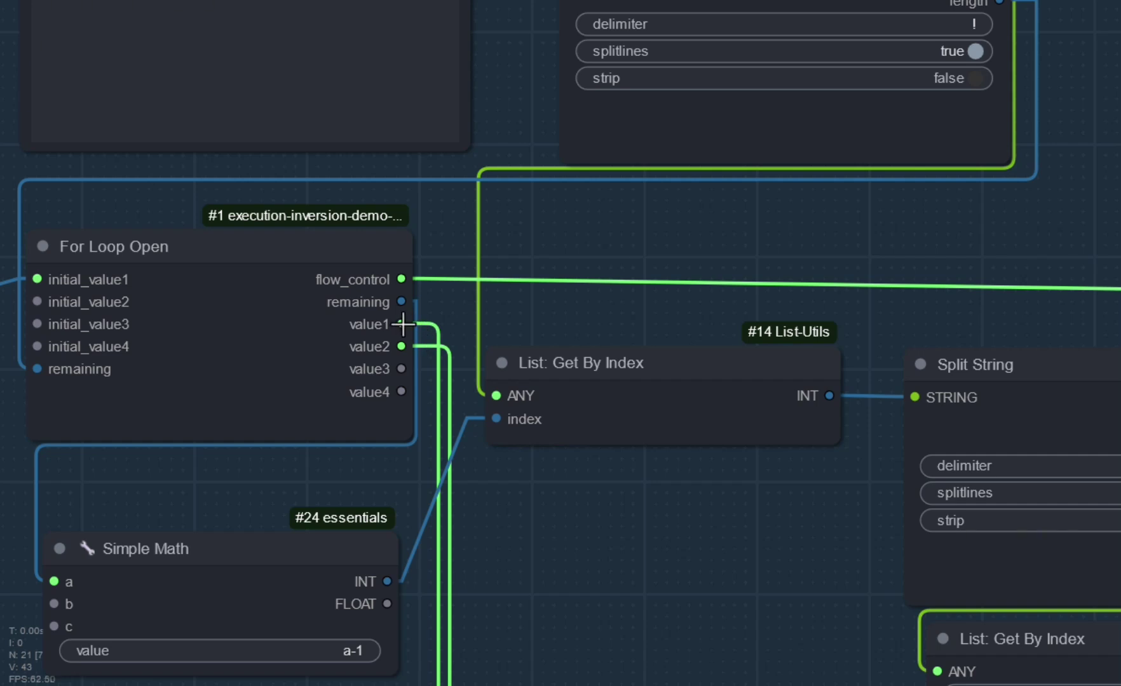
scroll(601, 445, down, 3)
scroll(618, 406, up, 5)
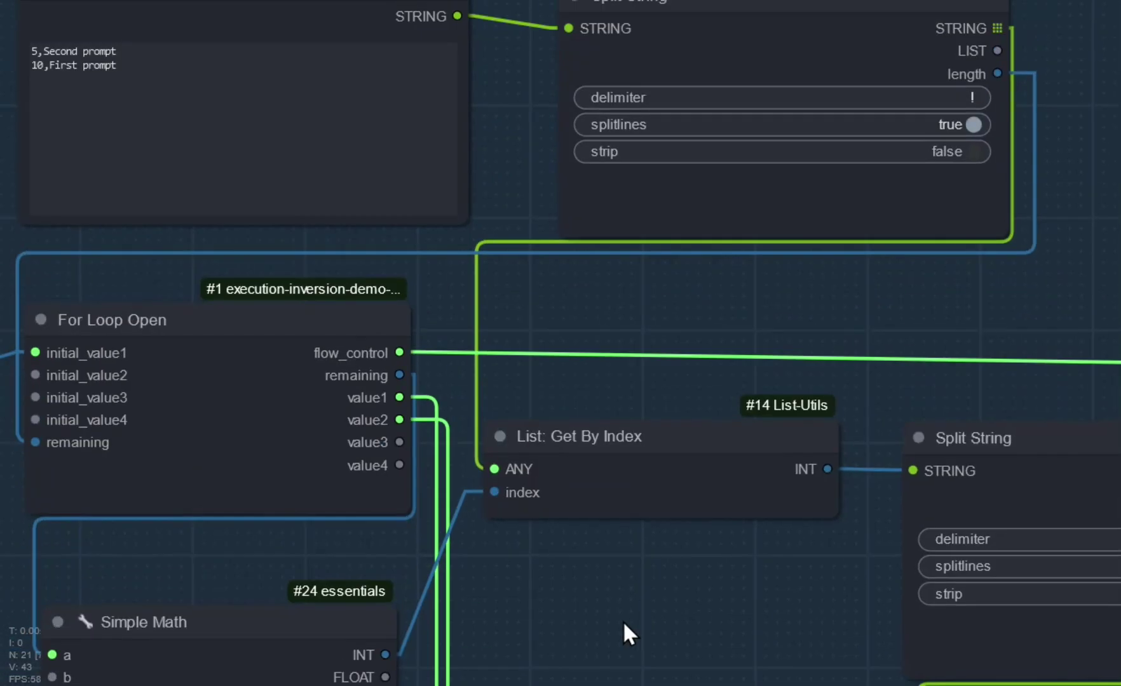
- Examine how the Text Box feeds the first Split String node and where its list and length outputs go
scroll(693, 320, up, 3)
click(235, 174)
click(708, 154)
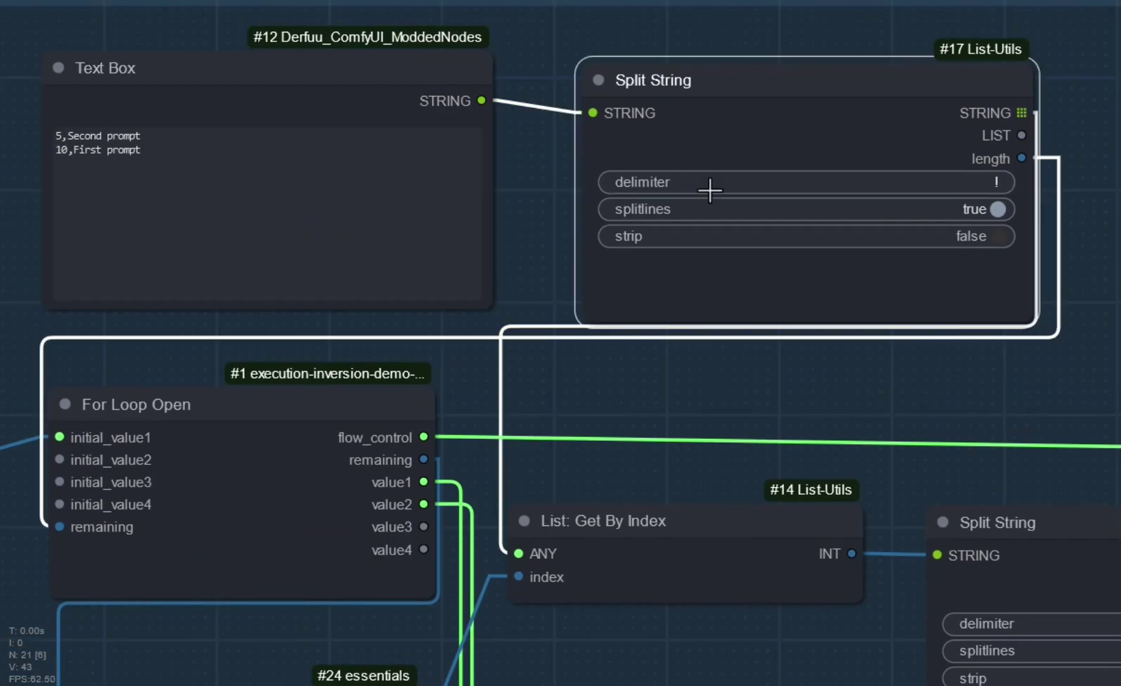
click(761, 405)
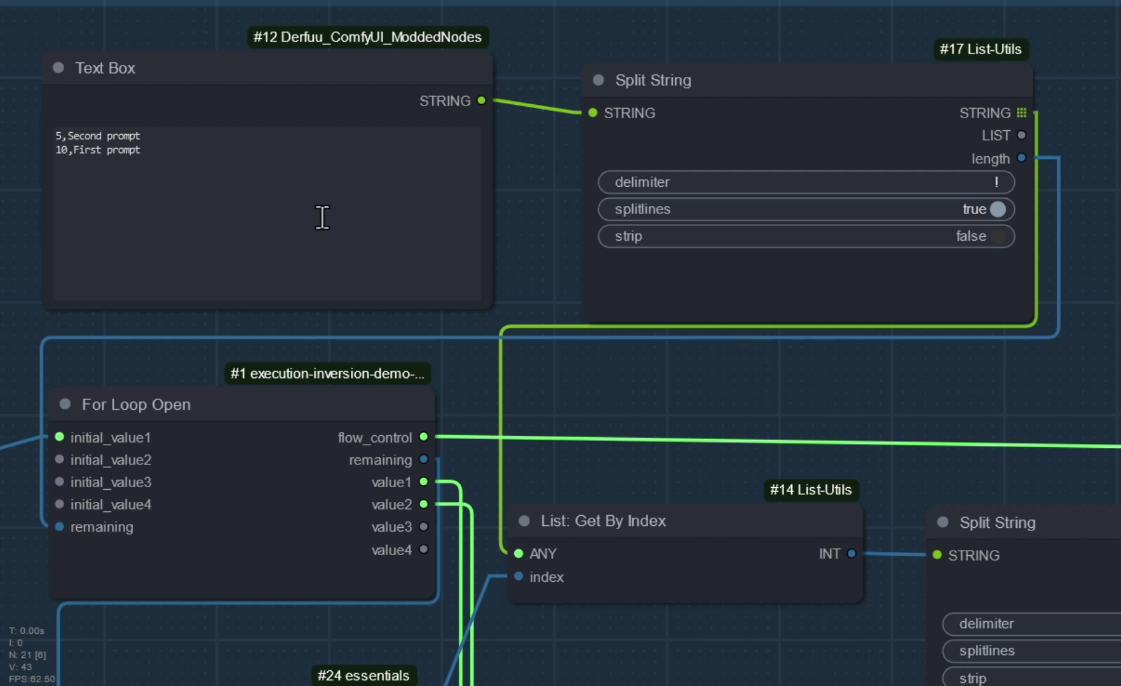
click(226, 186)
click(596, 364)
scroll(625, 365, down, 1)
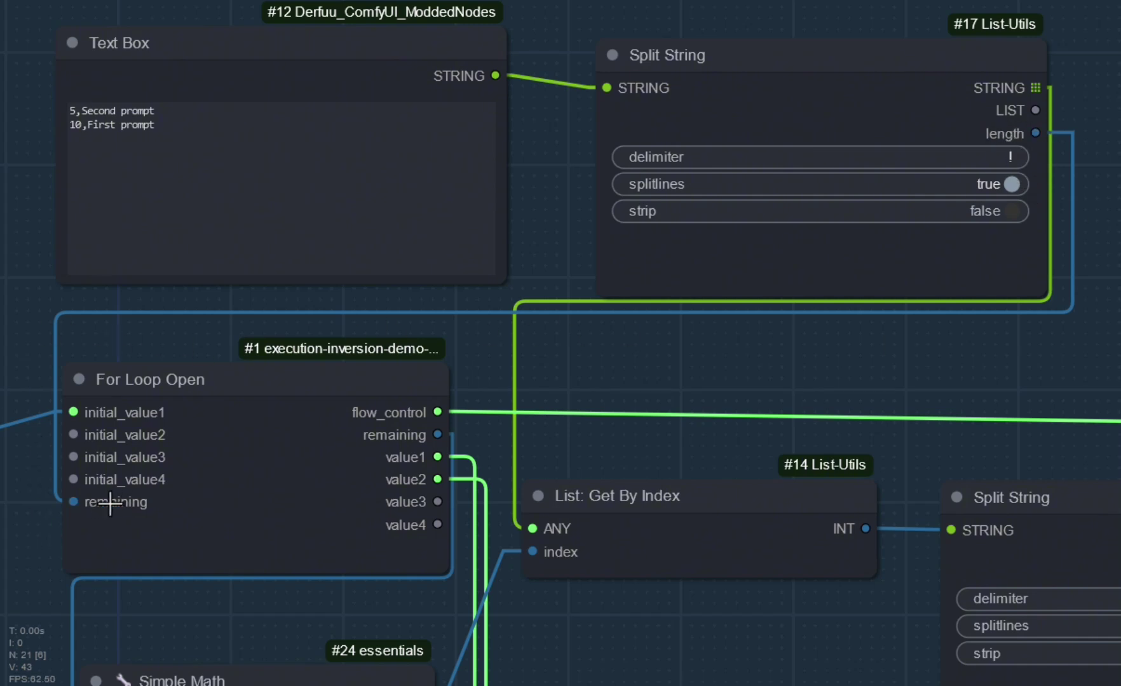
- Examine the outer For Loop Open node's initial_value1 and remaining inputs and its remaining output to Simple Math
drag(33, 506, 345, 523)
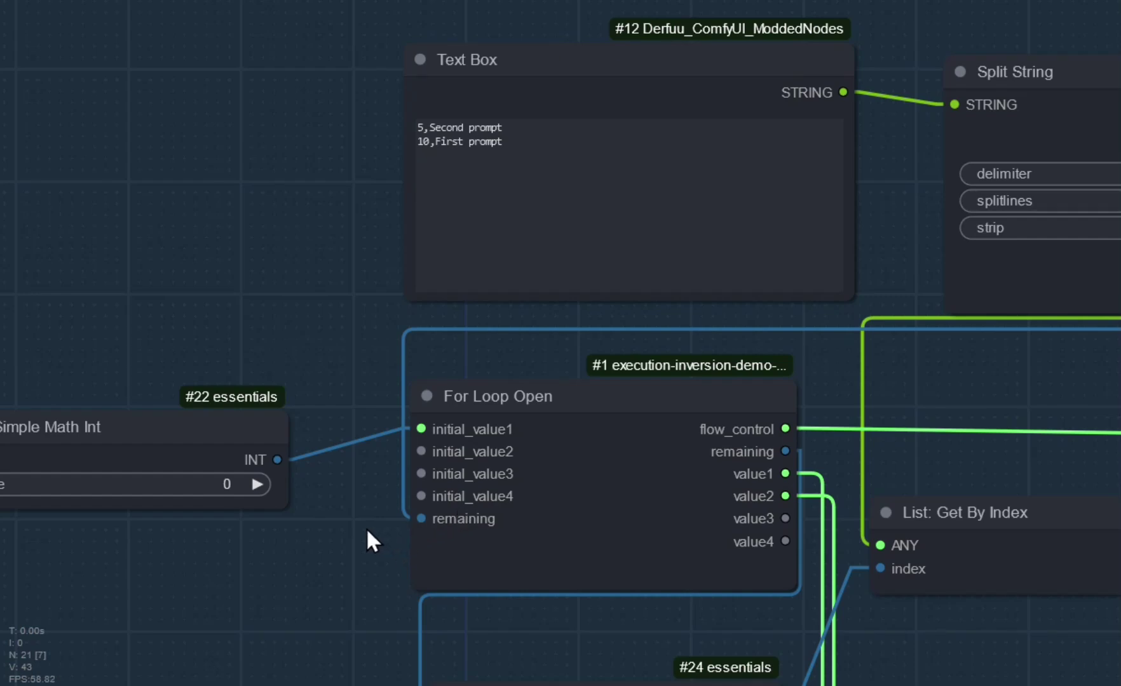
drag(350, 528, 304, 365)
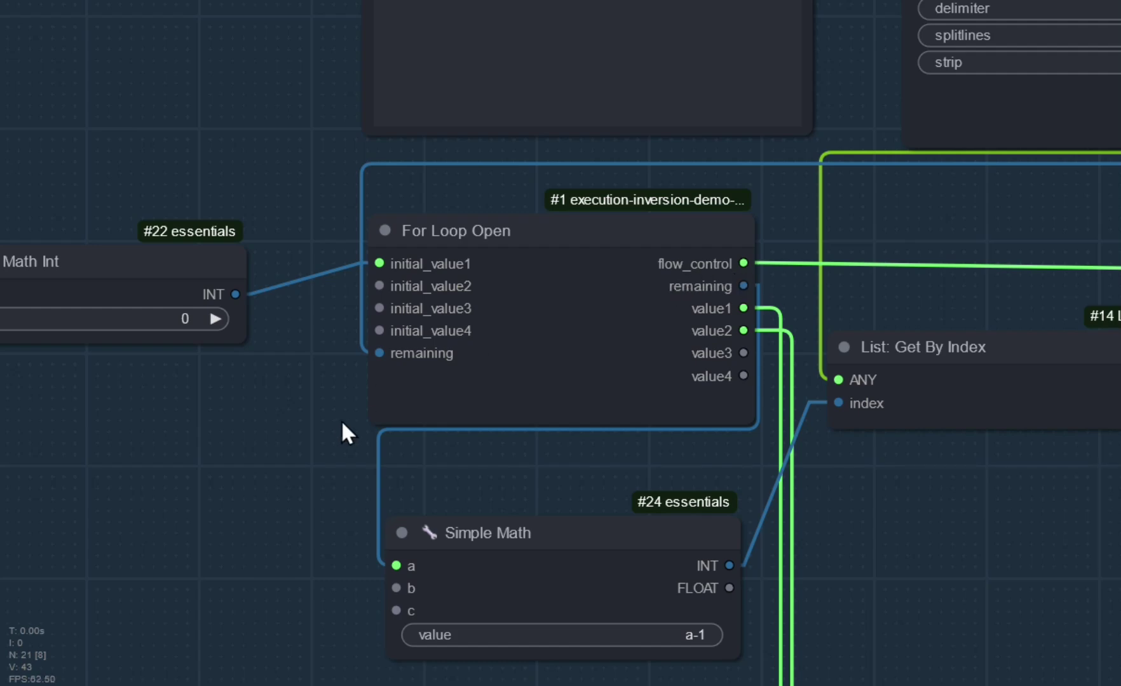
drag(330, 414, 315, 570)
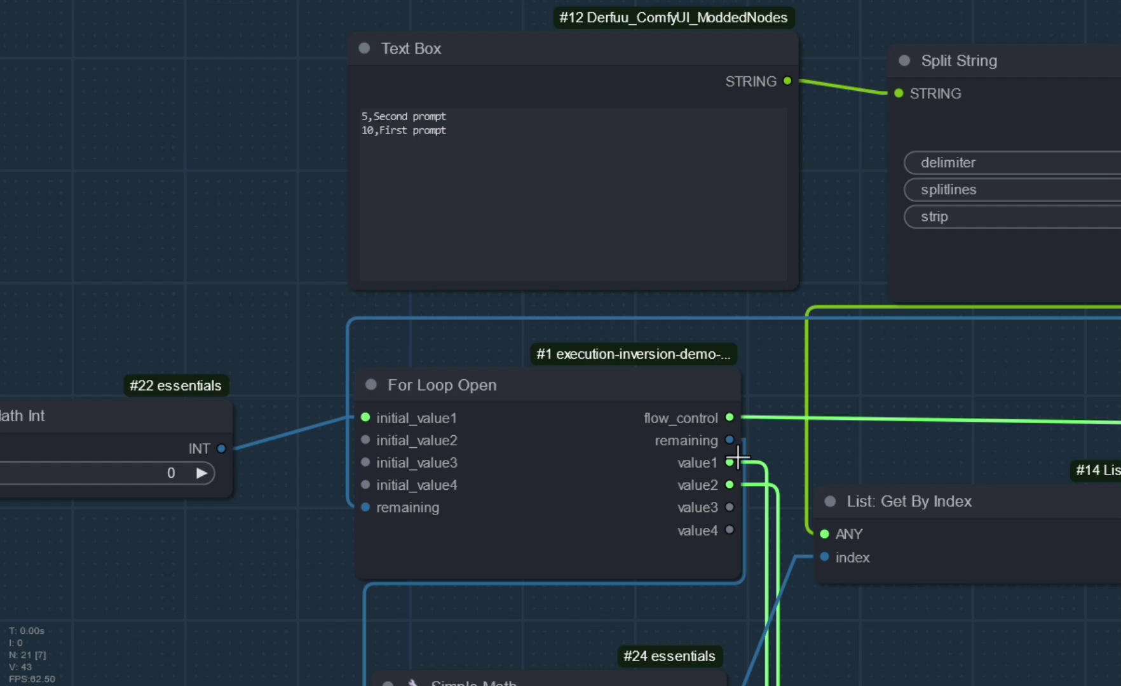
drag(357, 548, 147, 436)
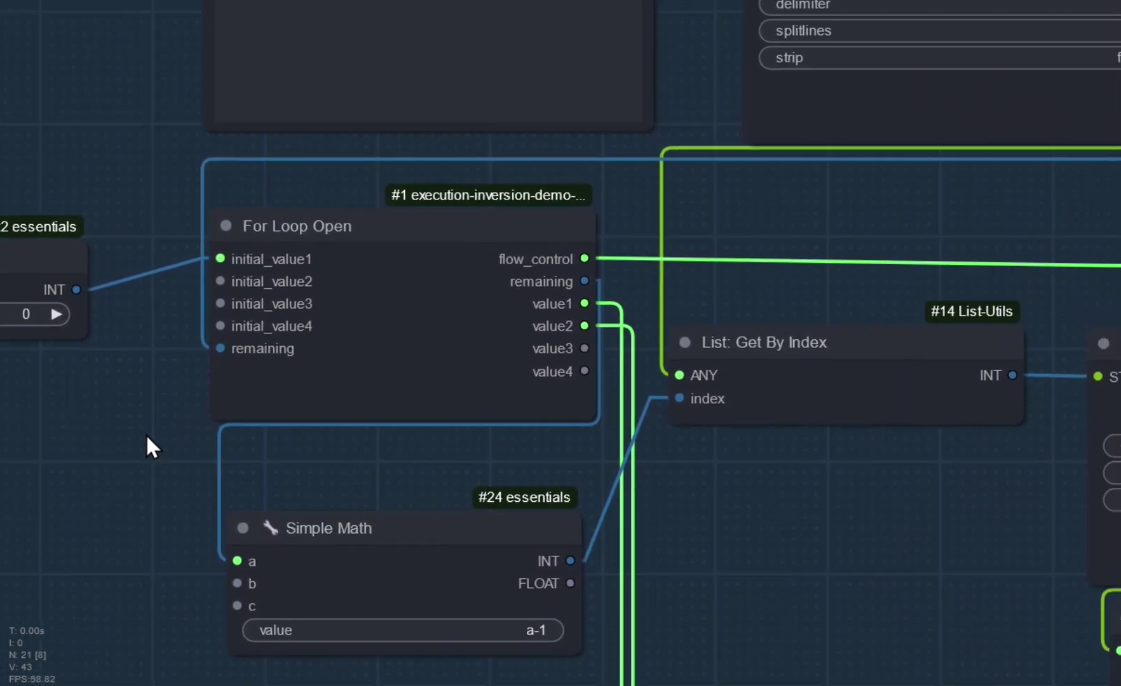
- Examine the selected line's path through the comma-delimited Split String node to the index 0 List: Get By Index node
drag(816, 210, 690, 228)
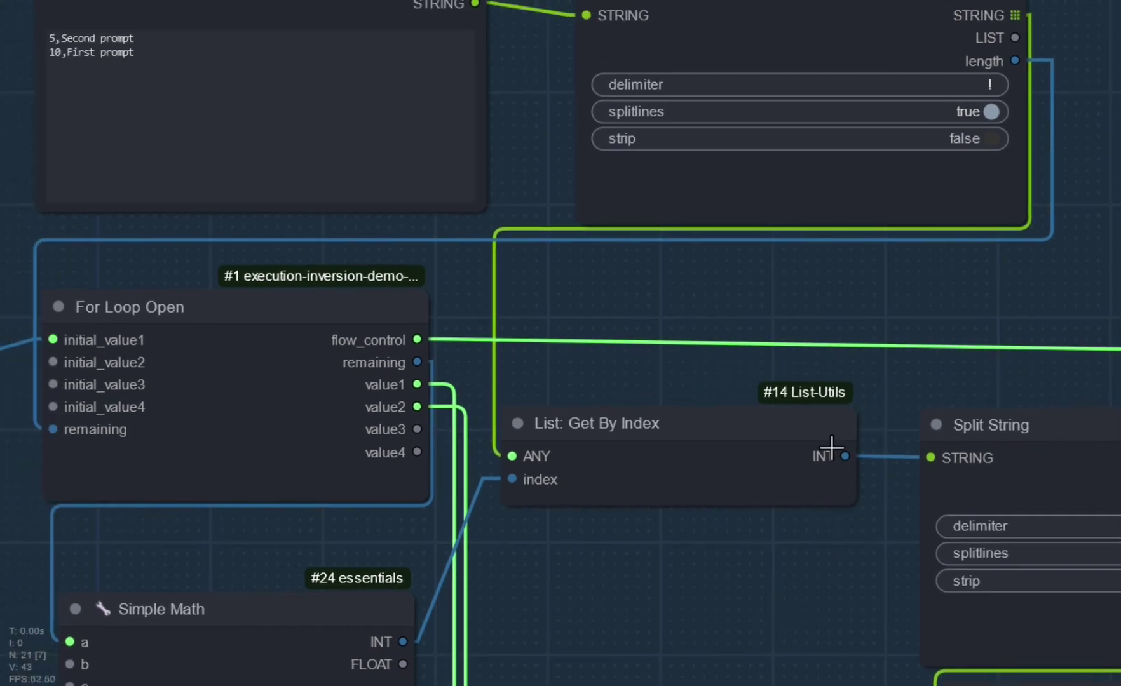
drag(970, 371, 507, 325)
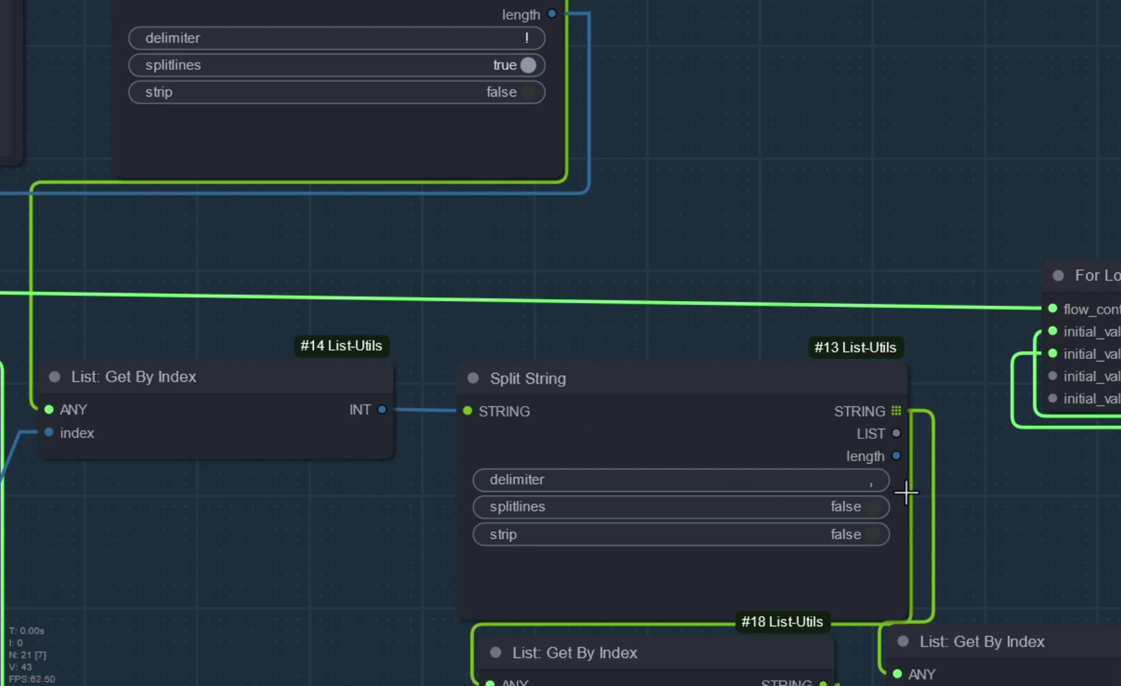
drag(979, 543, 855, 274)
click(642, 430)
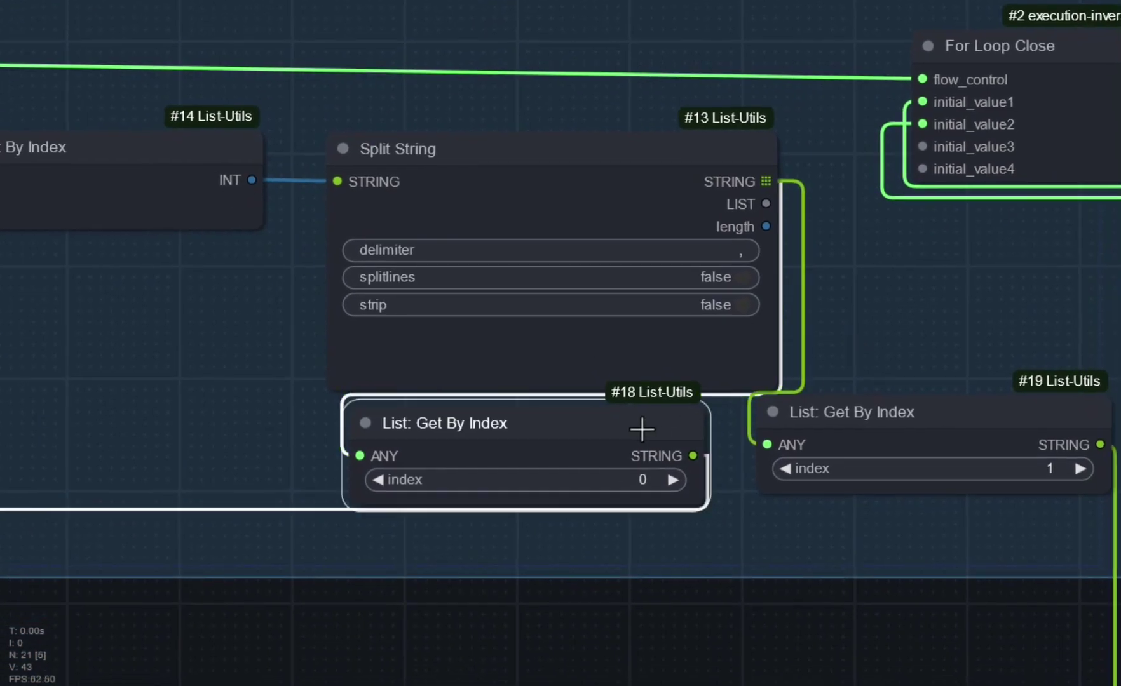
click(750, 554)
click(596, 416)
click(729, 534)
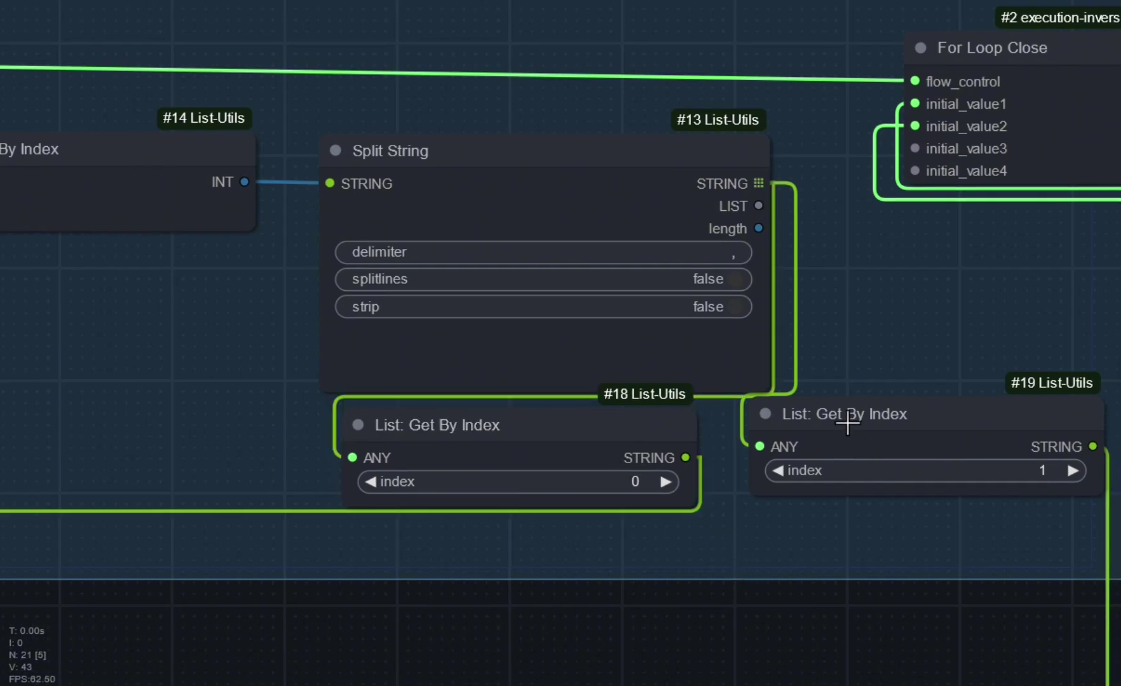
- Move the index 1 List: Get By Index node slightly down, away from the comma-delimited Split String node
drag(846, 420, 847, 444)
click(823, 559)
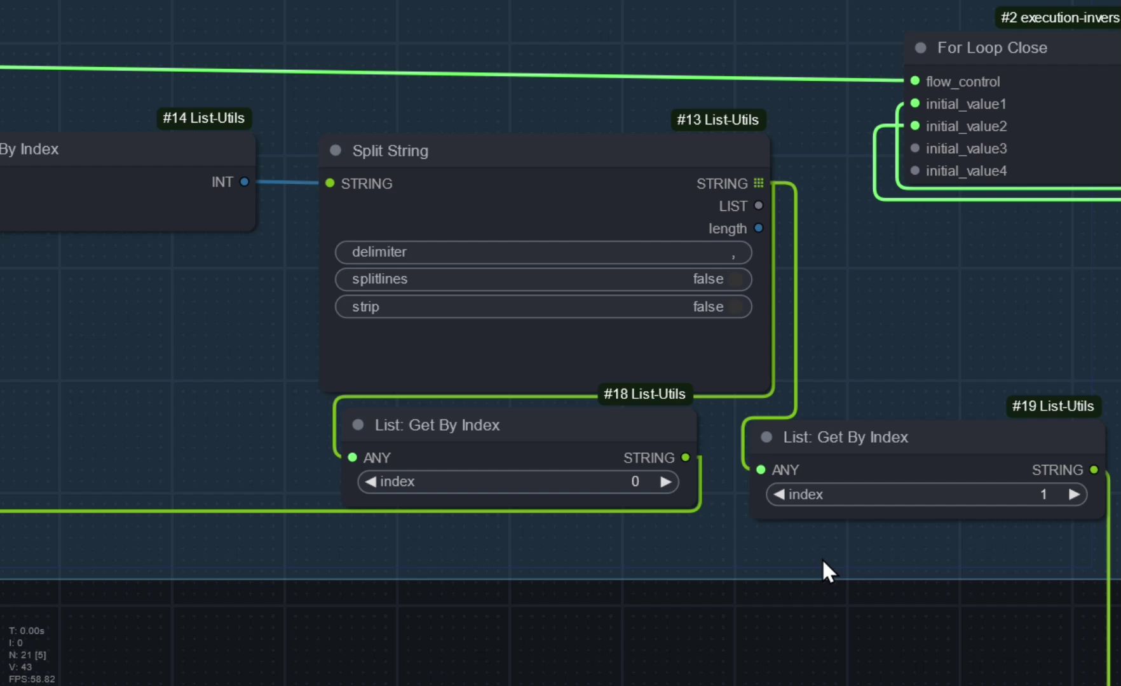
drag(668, 622, 715, 490)
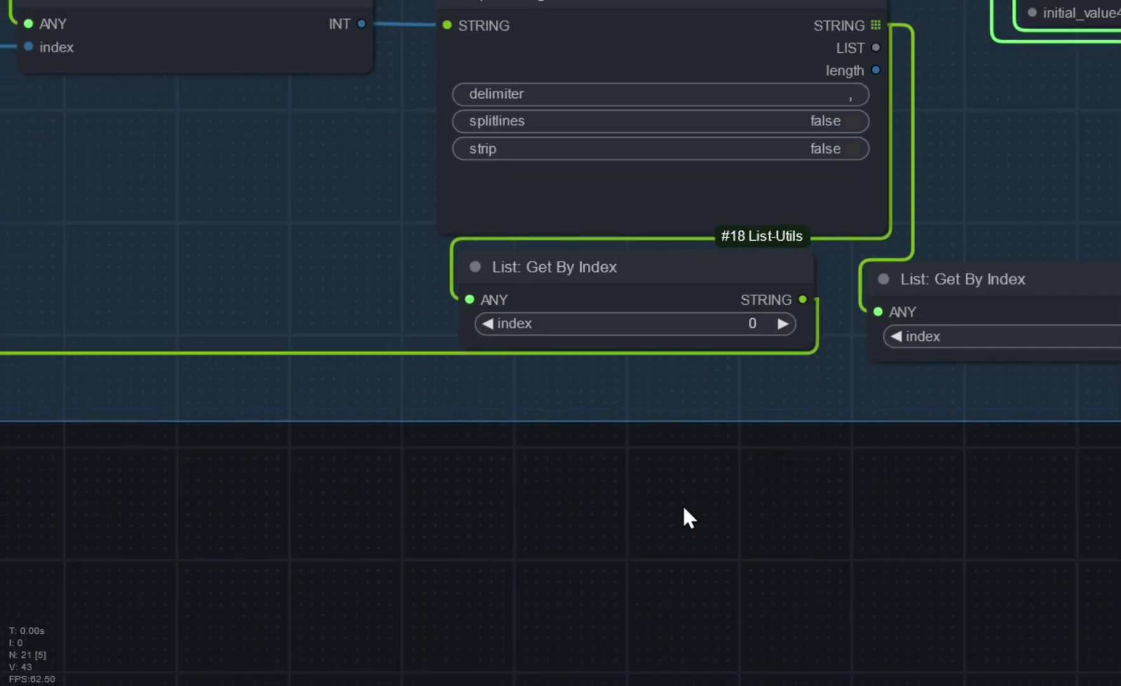
- Examine how the index 0 List: Get By Index output passes through Convert to Number String Float into the inner For Loop Open's remaining input
scroll(614, 509, down, 6)
drag(559, 536, 787, 501)
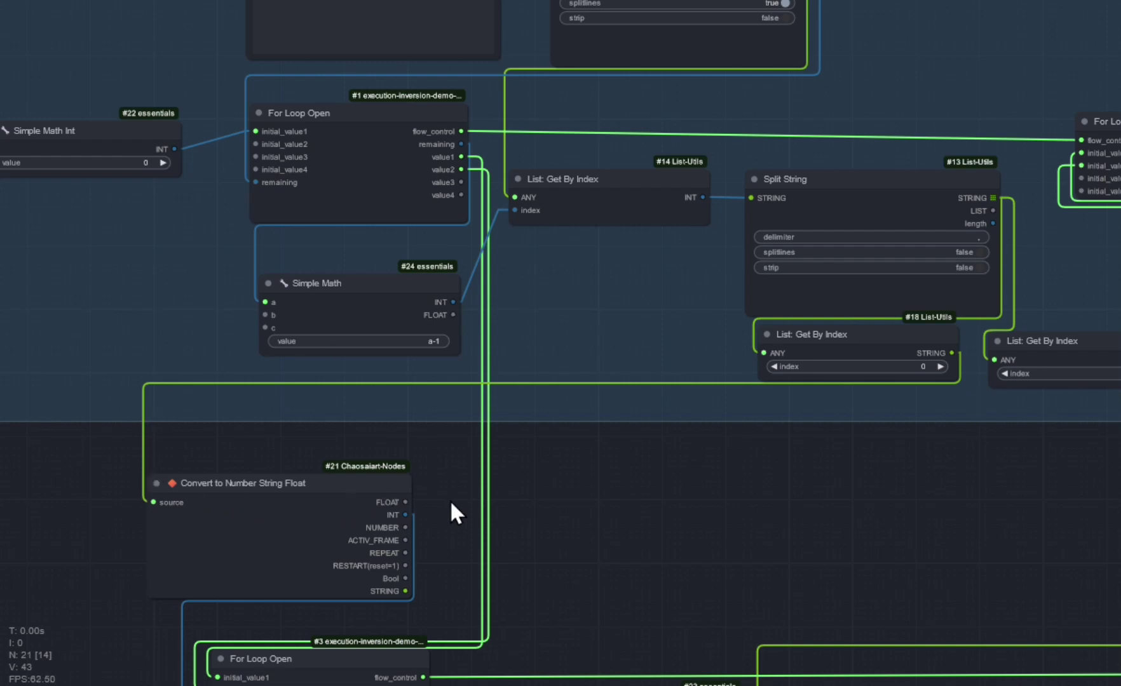
drag(450, 527, 493, 420)
scroll(486, 432, up, 4)
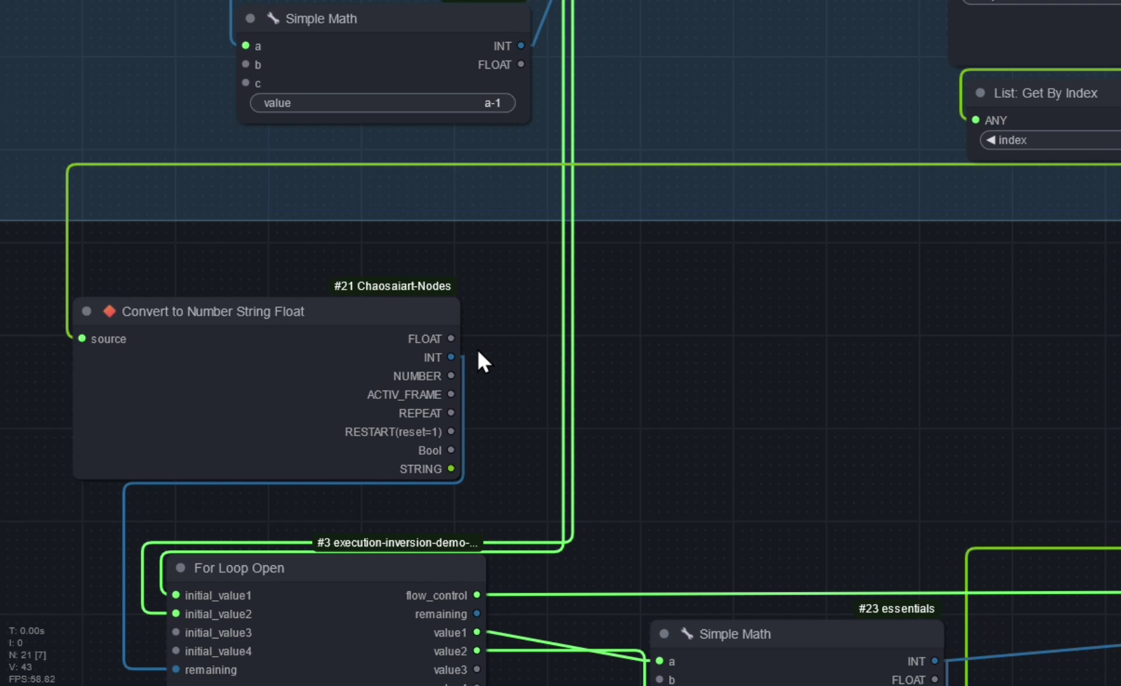
drag(668, 570, 674, 424)
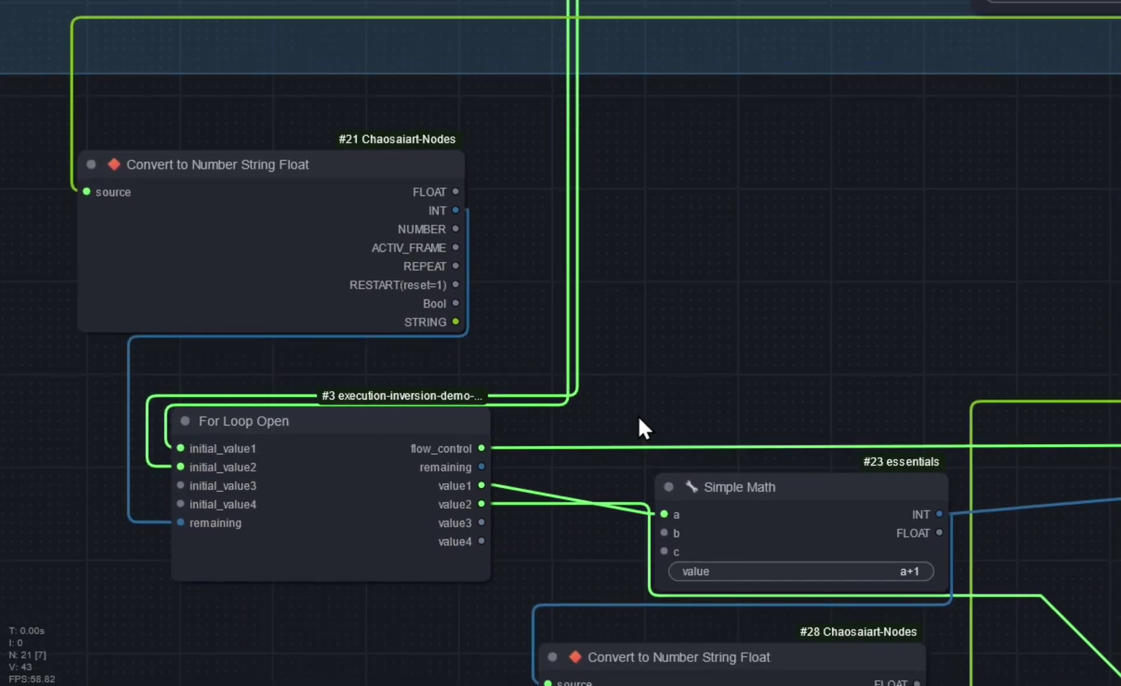
drag(628, 414, 578, 405)
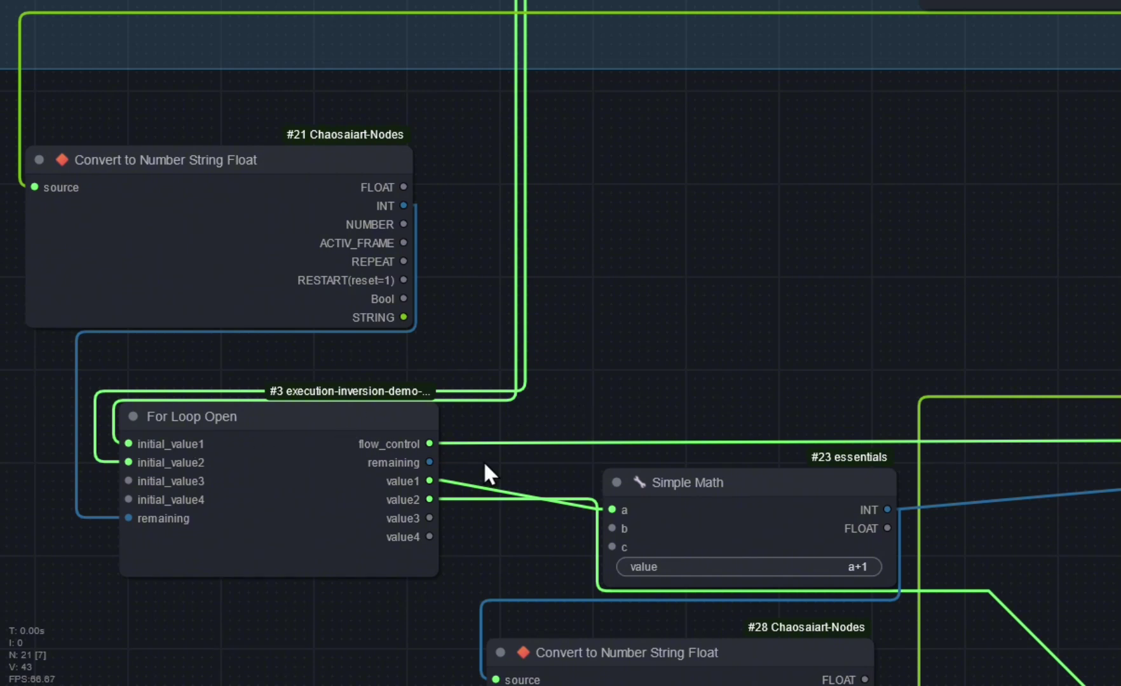
scroll(485, 464, up, 1)
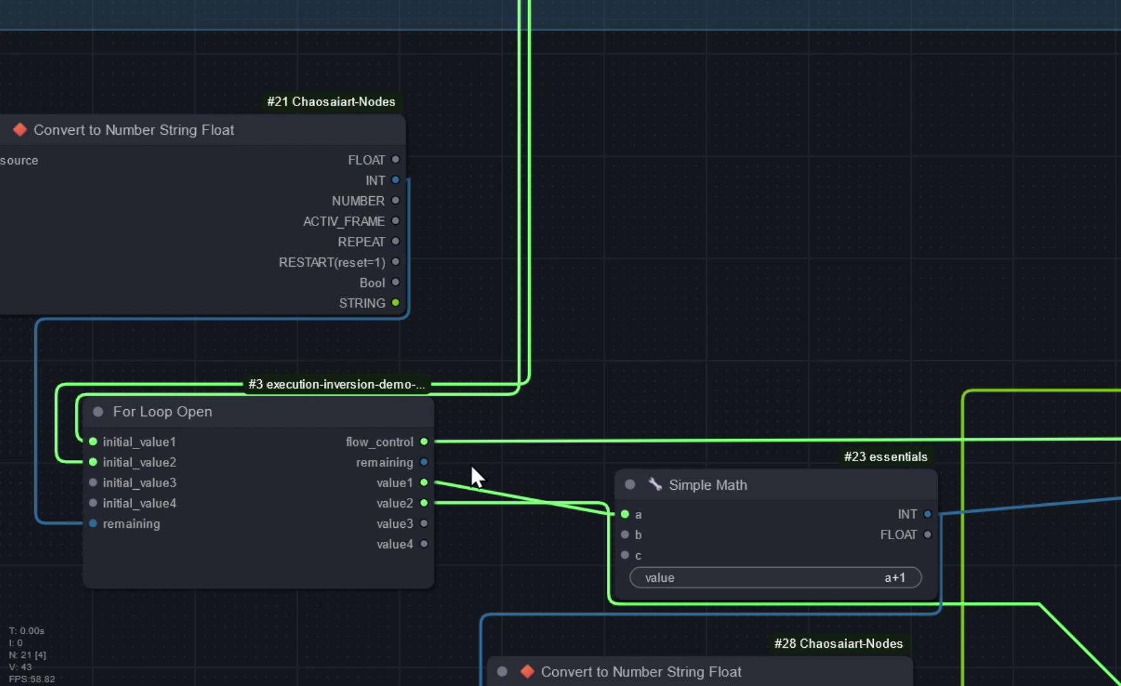
- Trace the inner loop's initial_value1 link back through the outer For Loop Open's value1 to the Simple Math Int node
drag(693, 294, 701, 399)
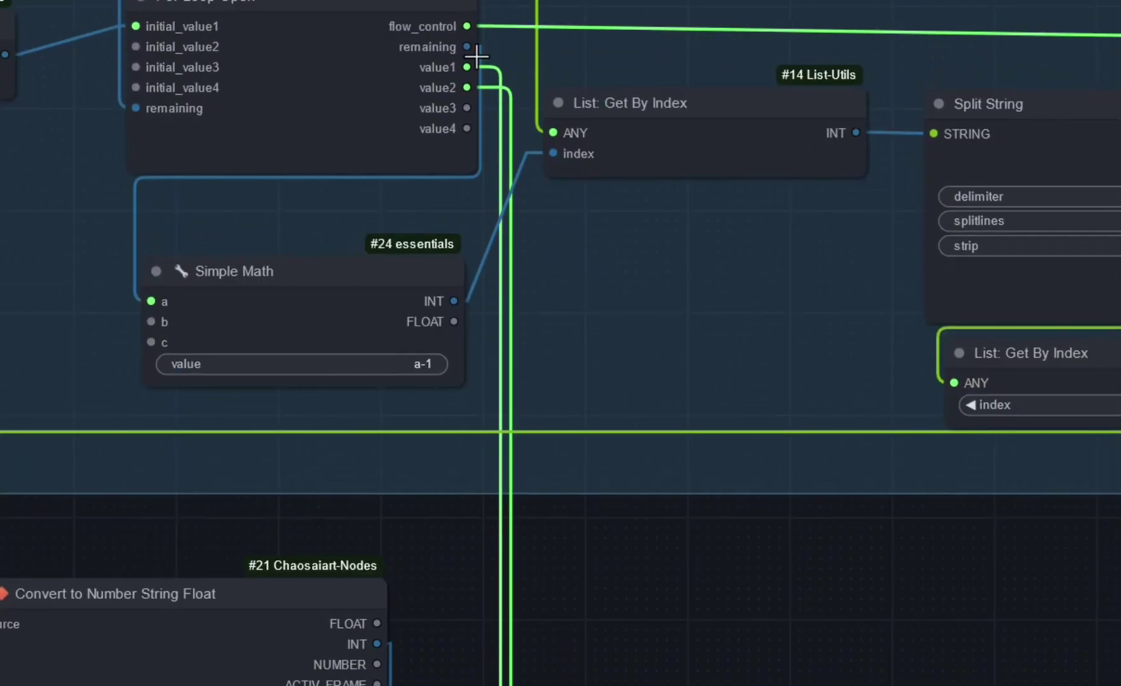
click(380, 117)
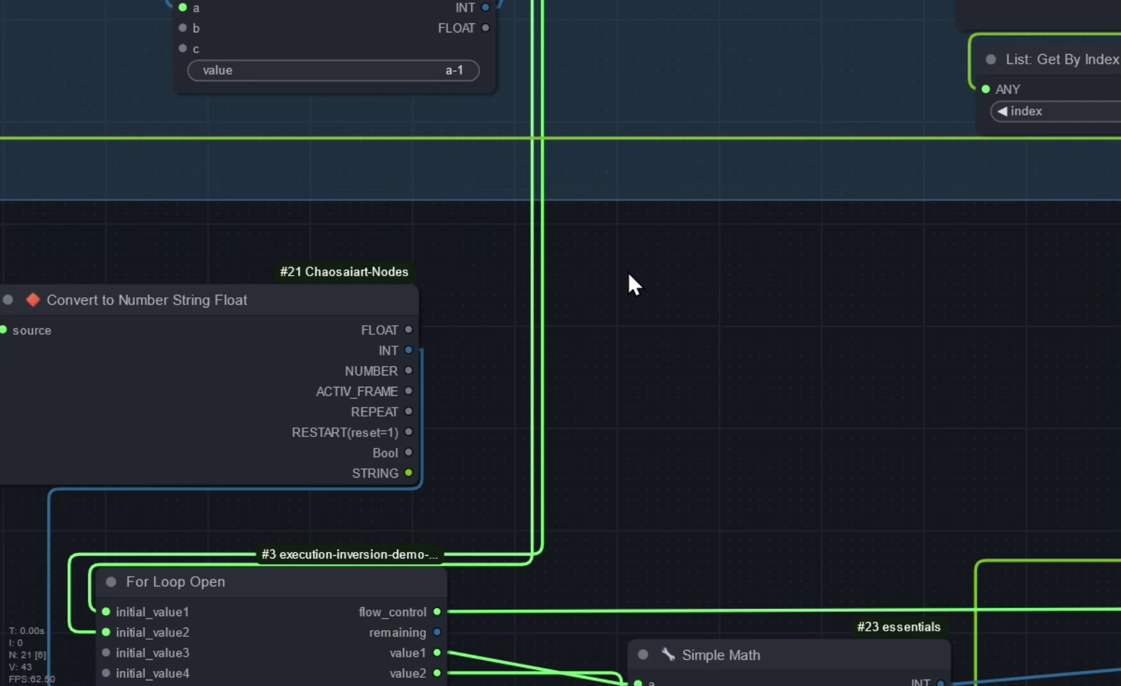
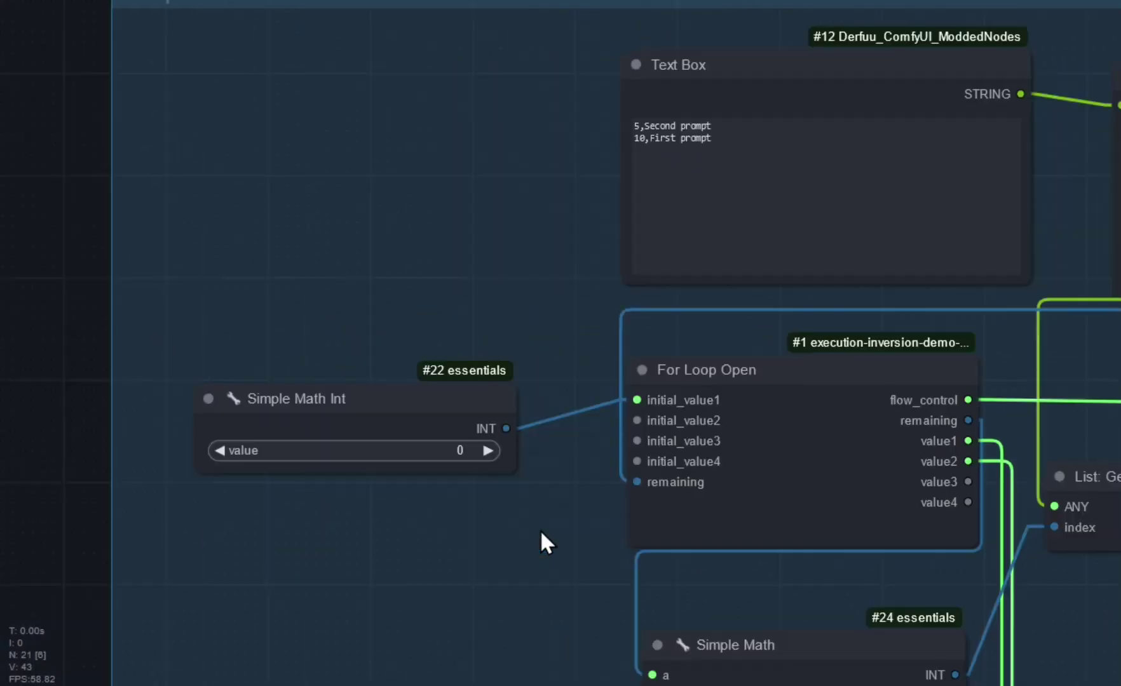
scroll(399, 509, up, 4)
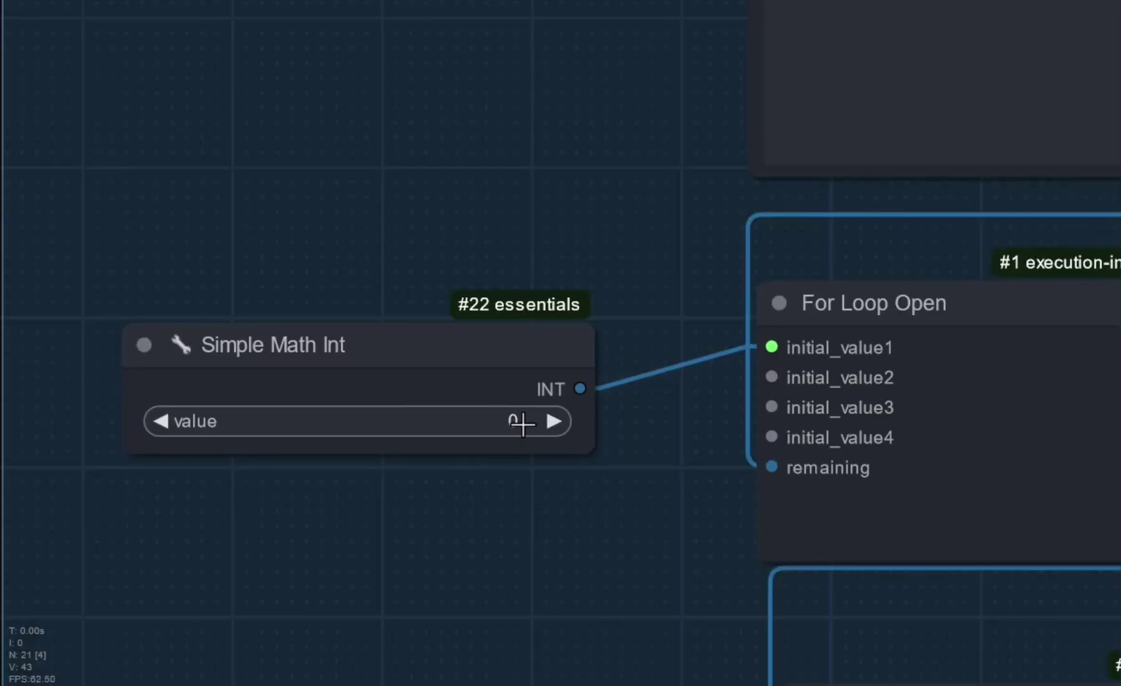
scroll(533, 563, down, 6)
drag(542, 592, 325, 565)
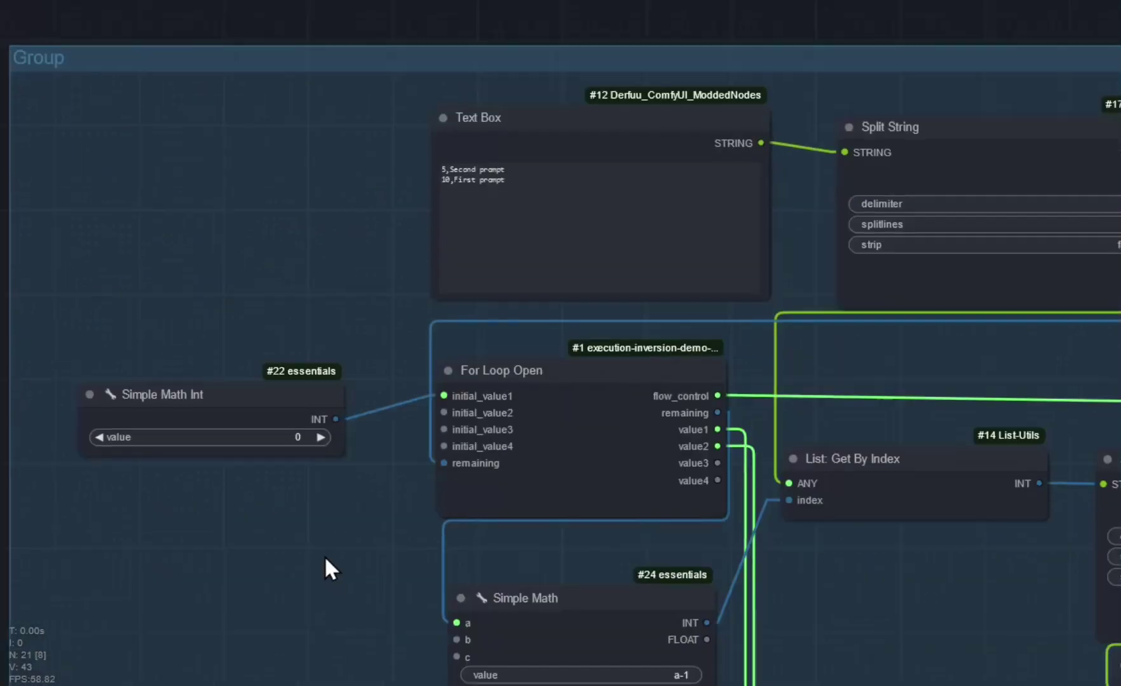
- Follow the outer For Loop Open's value1 and value2 links down to the inner For Loop Open node
scroll(382, 508, up, 5)
drag(381, 601, 210, 300)
drag(933, 565, 861, 254)
scroll(824, 470, down, 5)
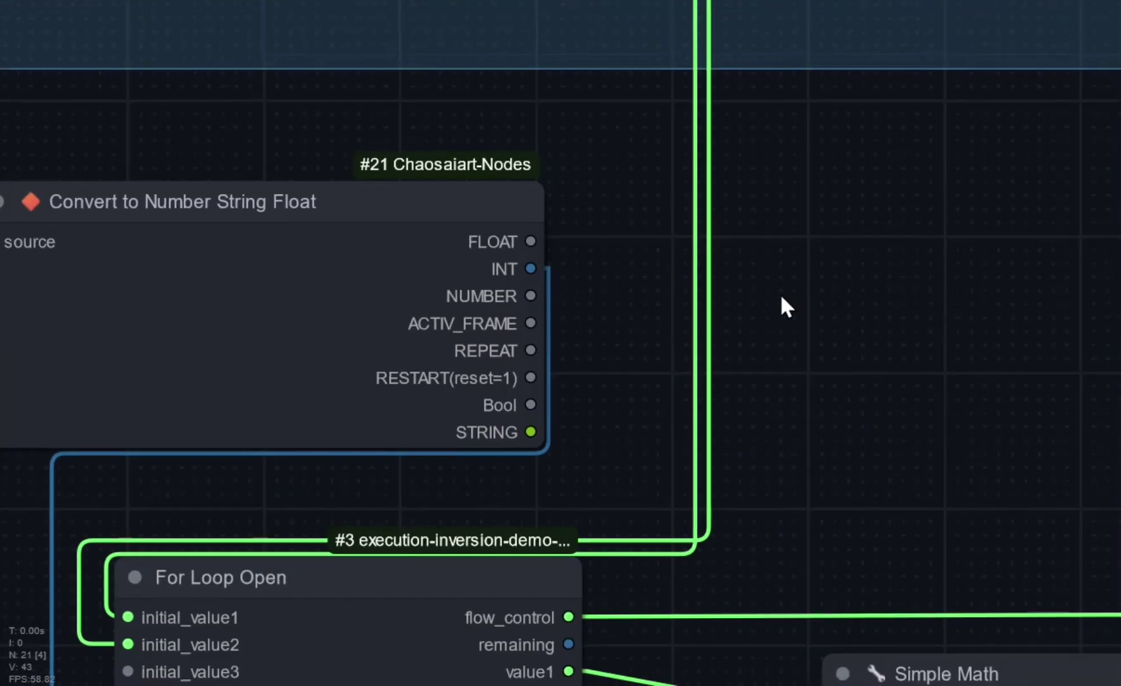
scroll(800, 381, down, 5)
scroll(699, 382, right, 1)
scroll(640, 472, down, 1)
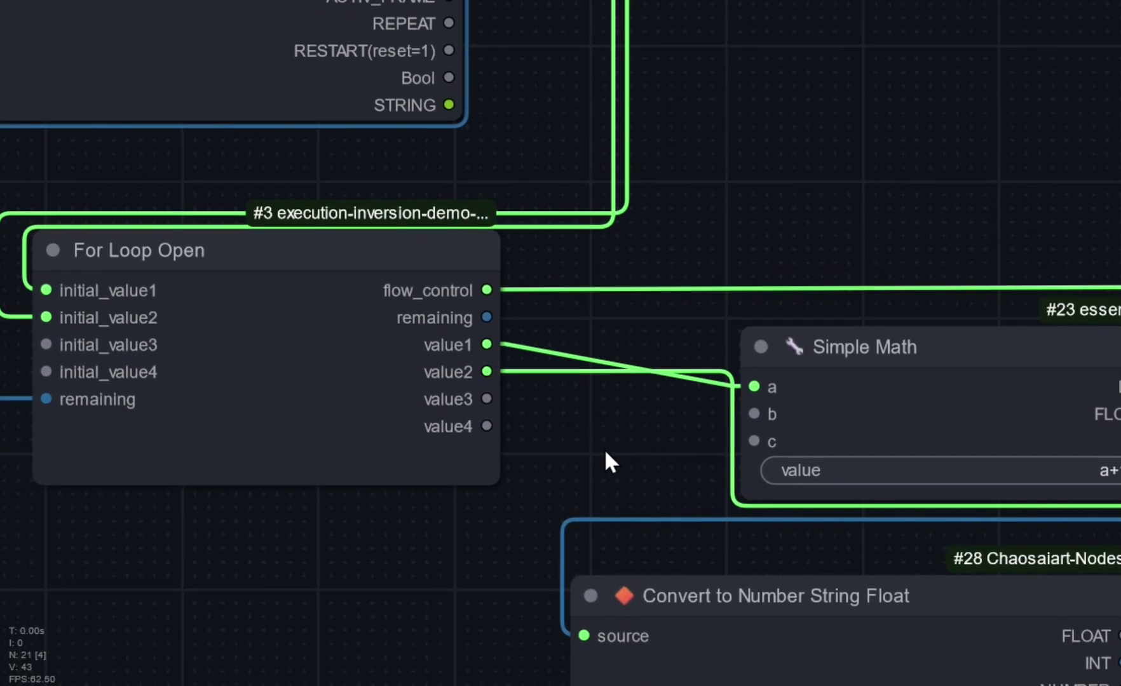
- Examine the inner loop's a+1 Simple Math node, selecting it to highlight its incoming and outgoing links
scroll(606, 458, right, 5)
scroll(605, 458, down, 2)
drag(345, 379, 303, 363)
click(543, 250)
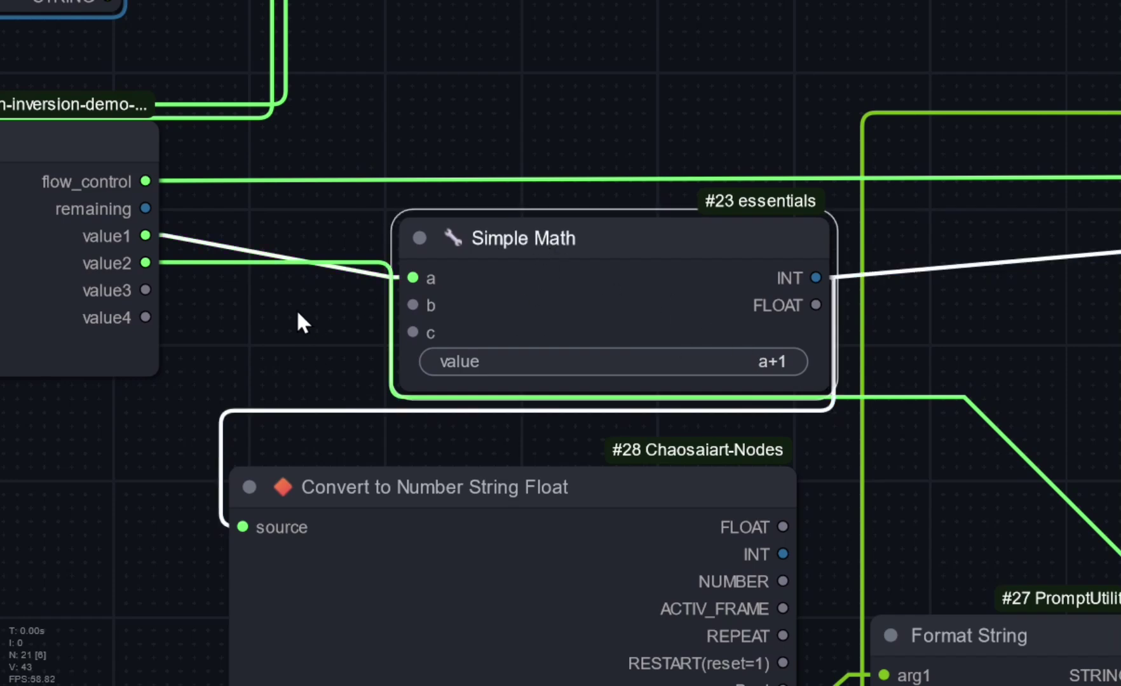
click(288, 284)
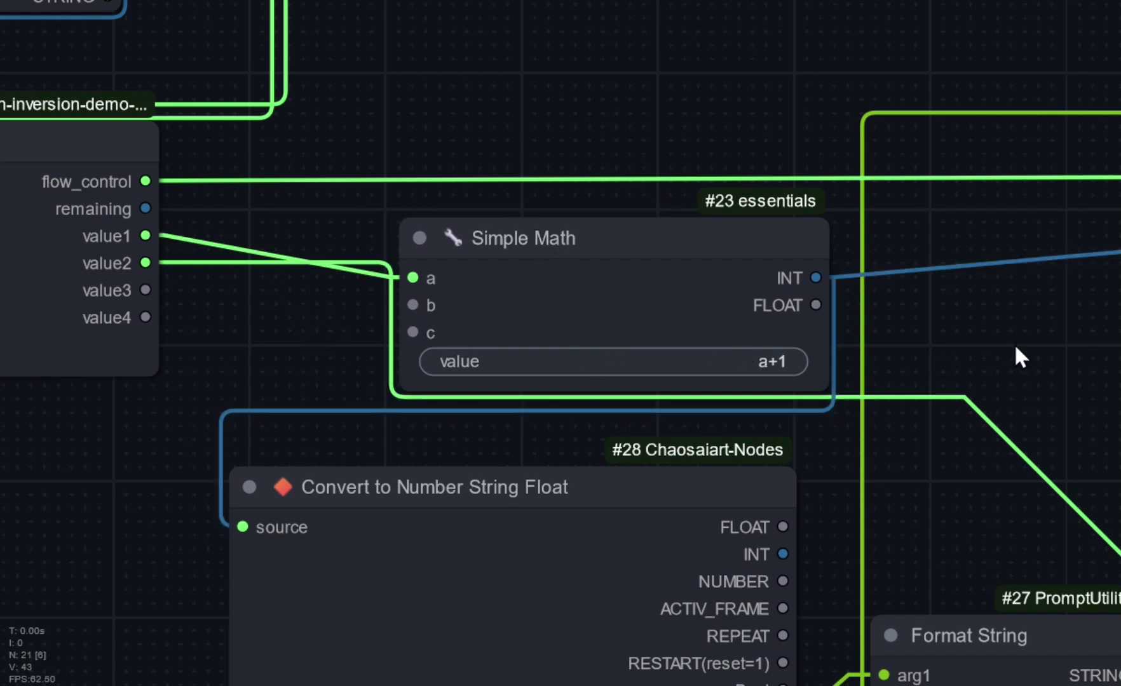
- Examine how the converted frame number and the prompt text feed Format String's arg1 and arg2 and its prompt template
drag(1014, 346, 826, 187)
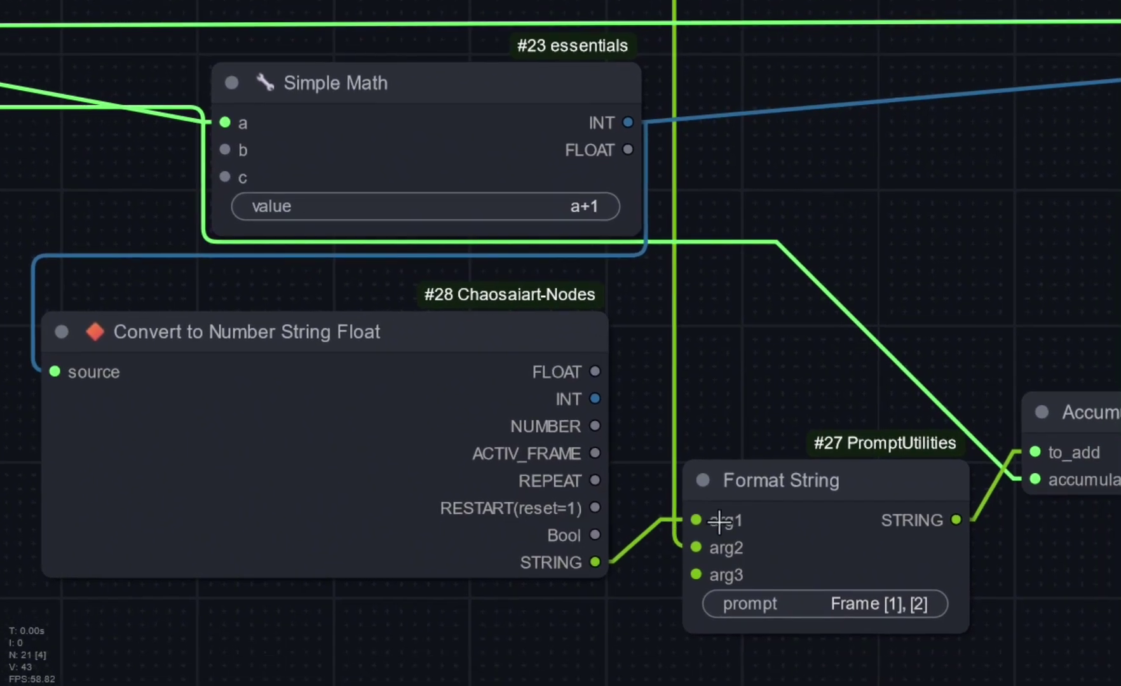
drag(920, 542, 574, 445)
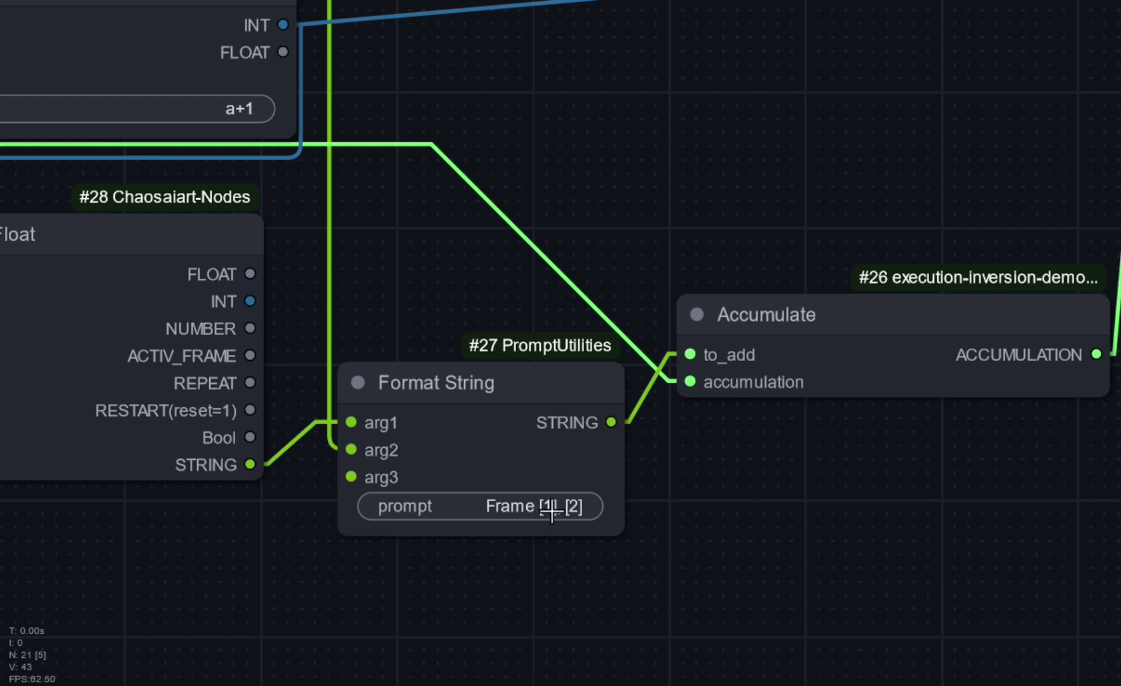
drag(730, 468, 710, 561)
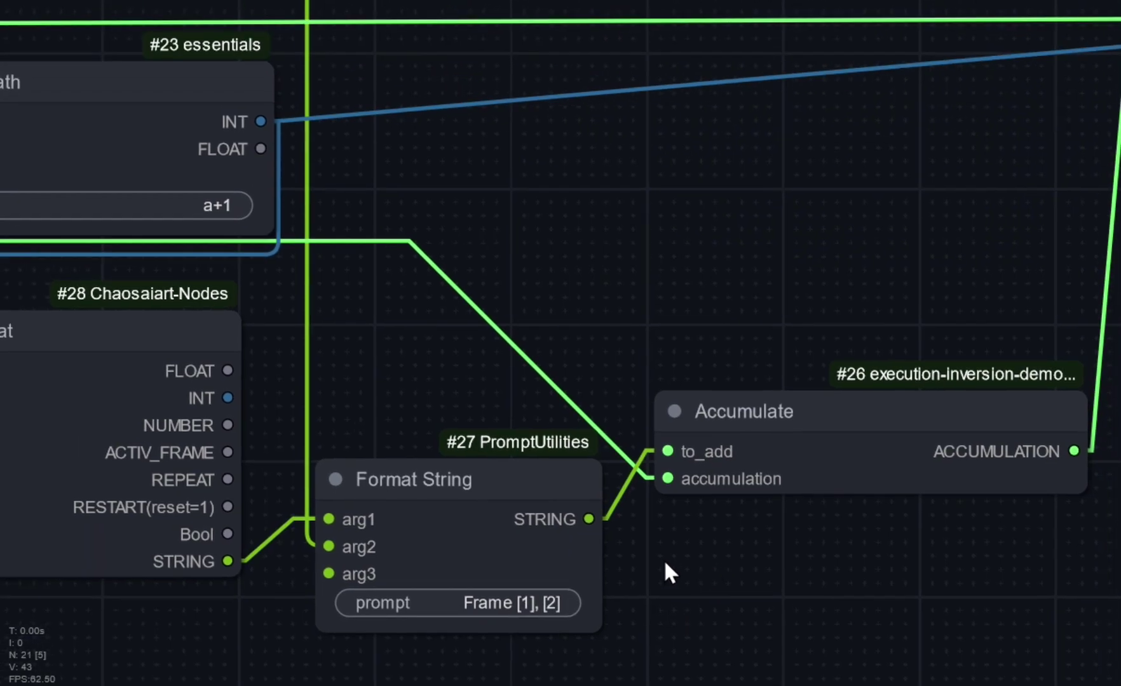
- Examine the Accumulate node's to_add and accumulation inputs and its output to the inner For Loop Close
scroll(654, 545, down, 6)
scroll(643, 537, down, 4)
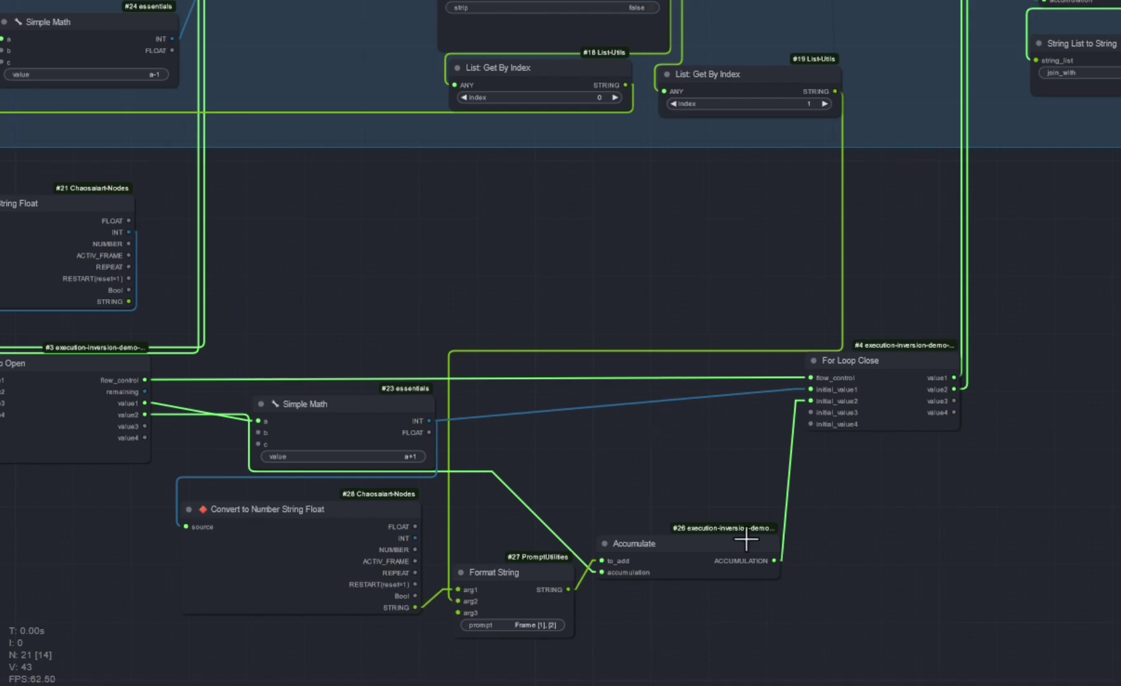
scroll(819, 594, up, 6)
drag(826, 459, 807, 463)
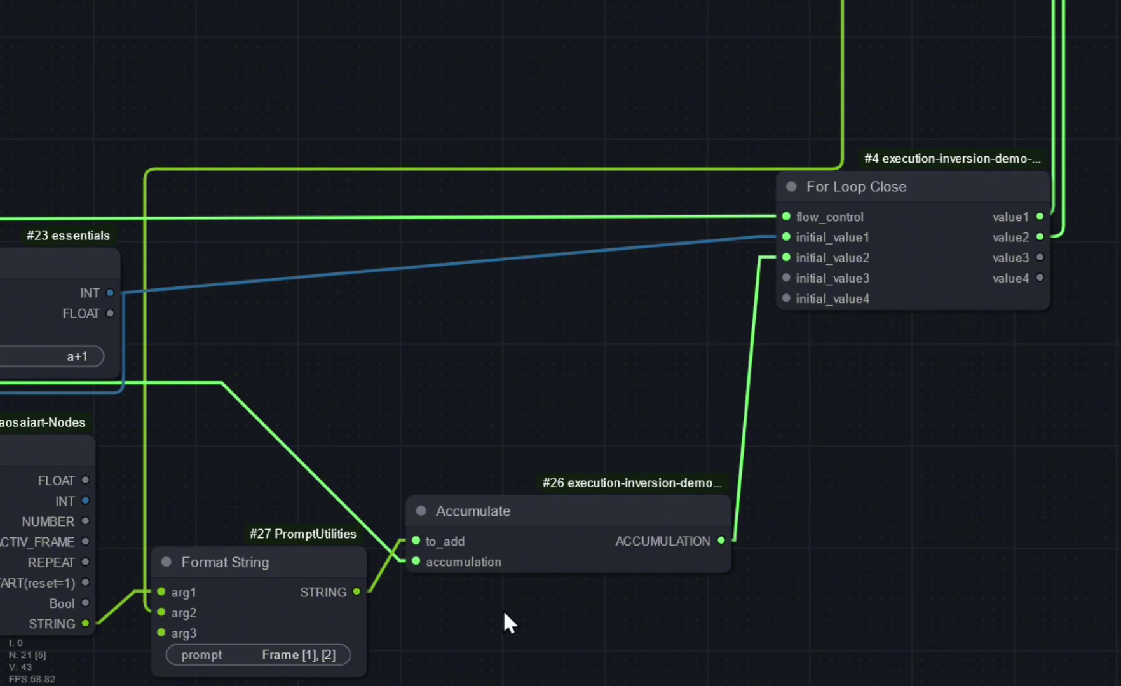
drag(496, 617, 622, 595)
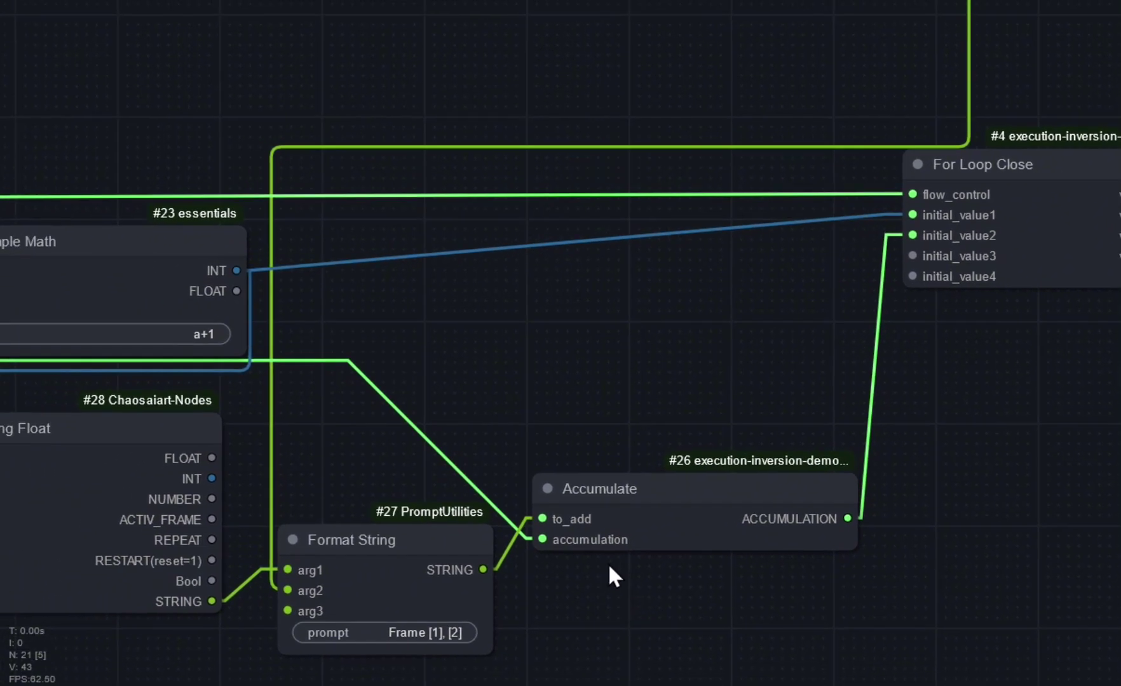
scroll(576, 520, up, 4)
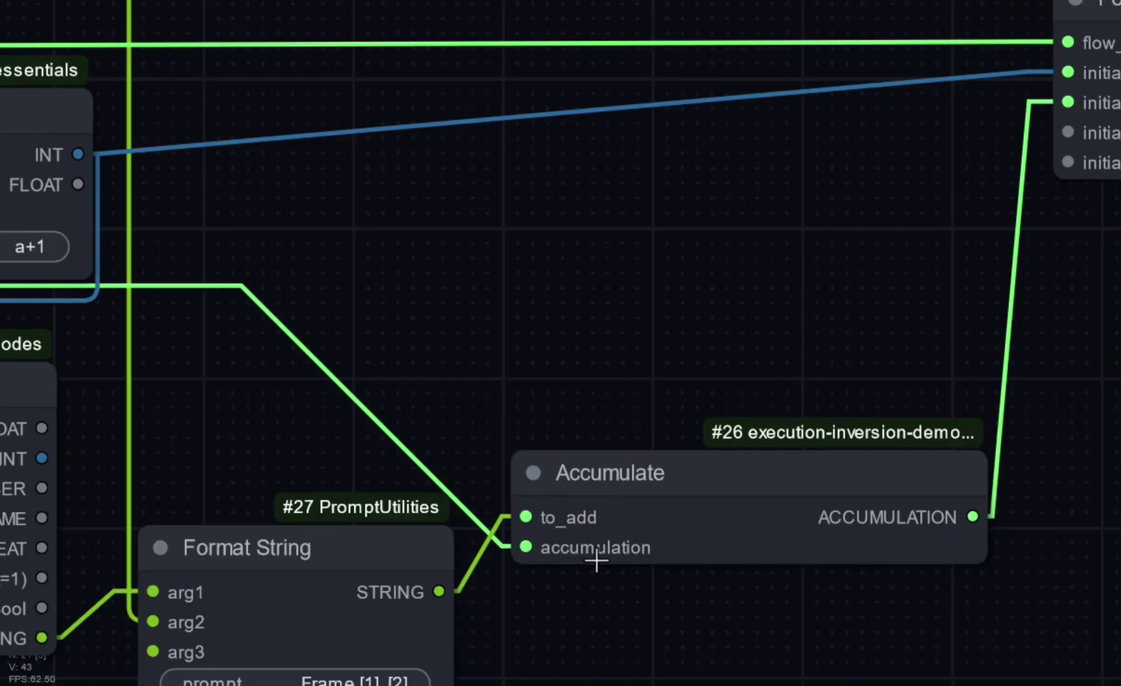
- Trace the inner For Loop Open's value1 and value2 through Simple Math and Accumulate to the inner For Loop Close
scroll(493, 368, down, 5)
drag(493, 368, 908, 427)
scroll(325, 381, down, 1)
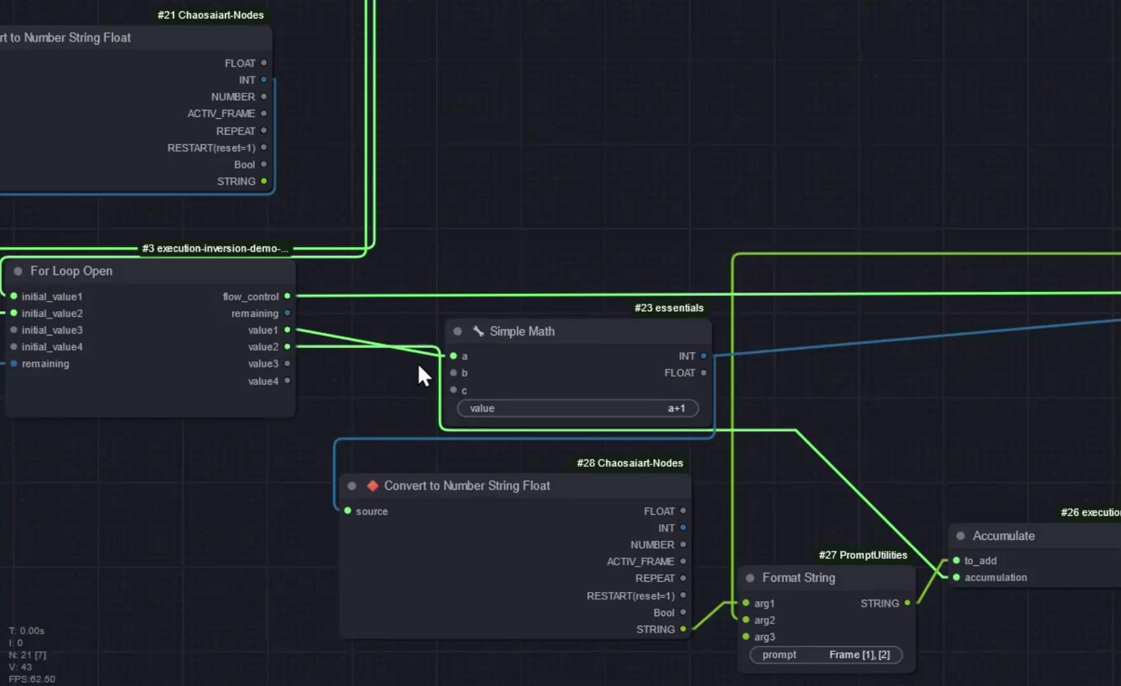
drag(952, 420, 708, 431)
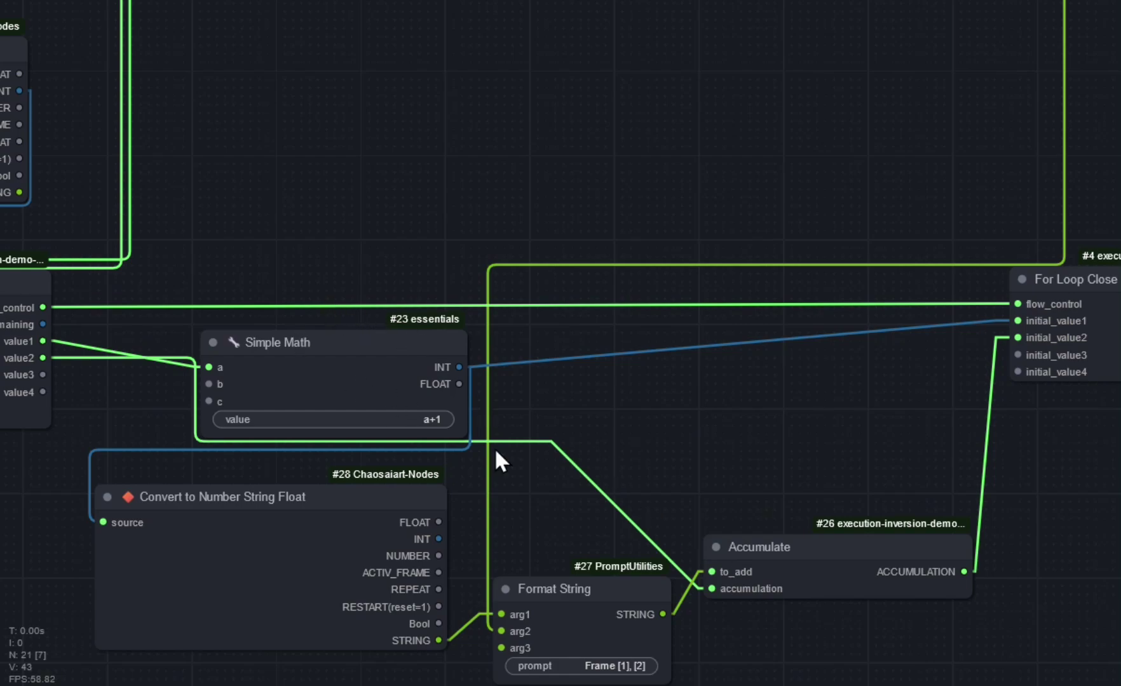
scroll(698, 534, up, 4)
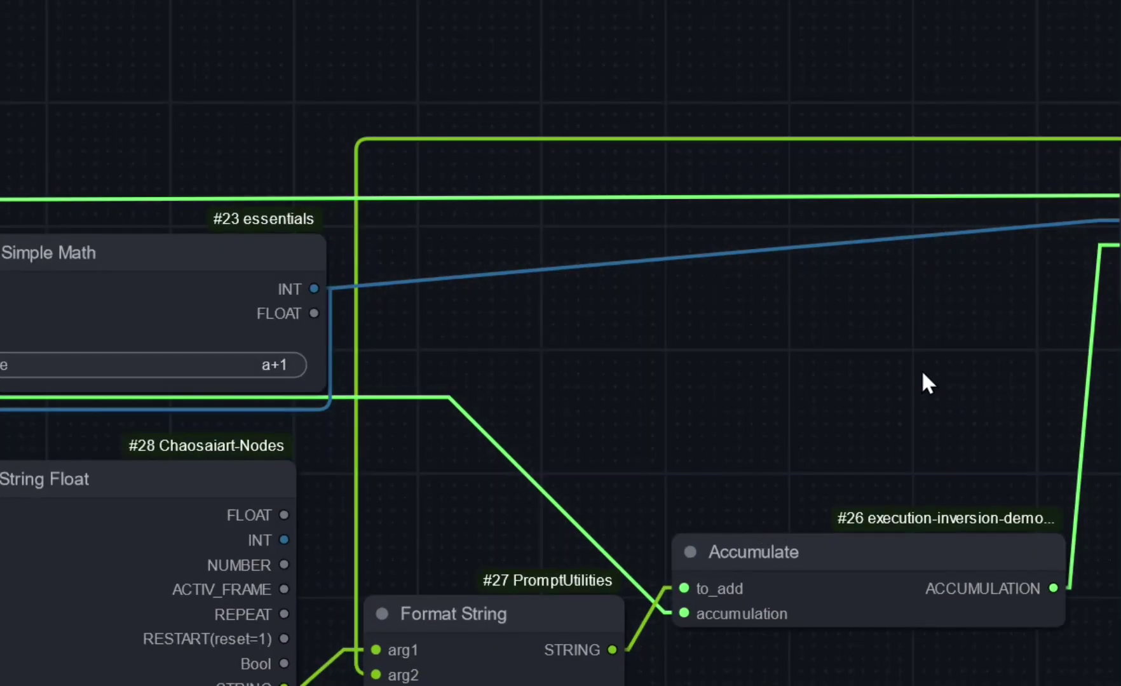
drag(924, 377, 607, 327)
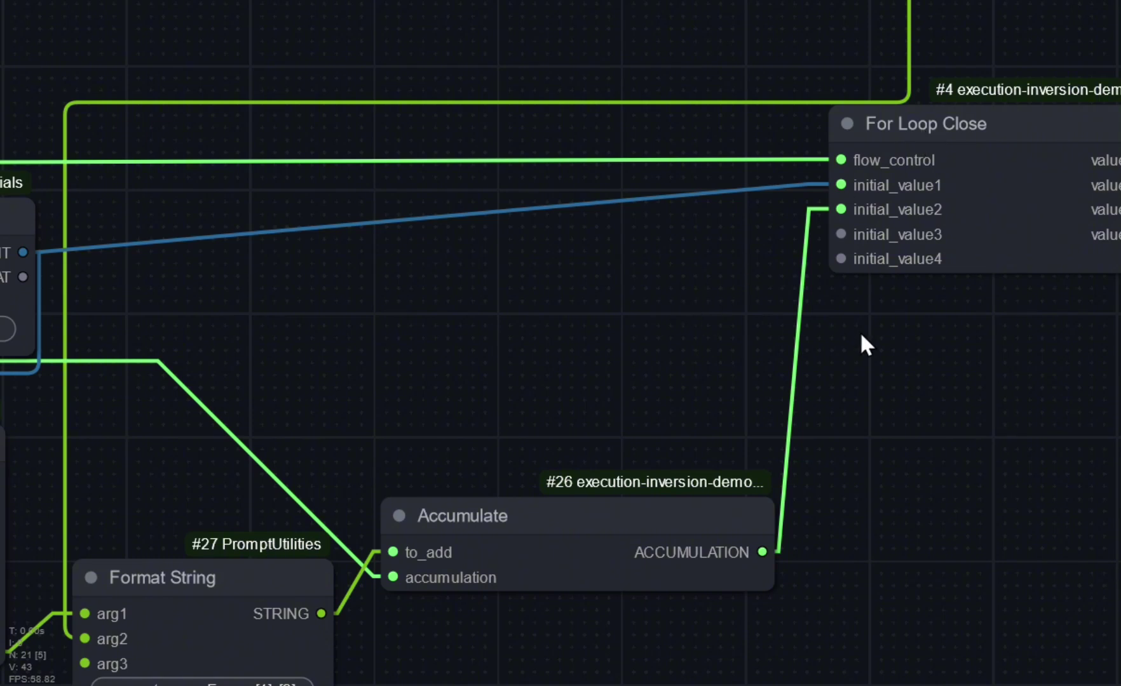
- Follow the inner For Loop Close's value1 and value2 outputs up to the outer For Loop Close's initial_value1 and initial_value2
drag(982, 335, 682, 603)
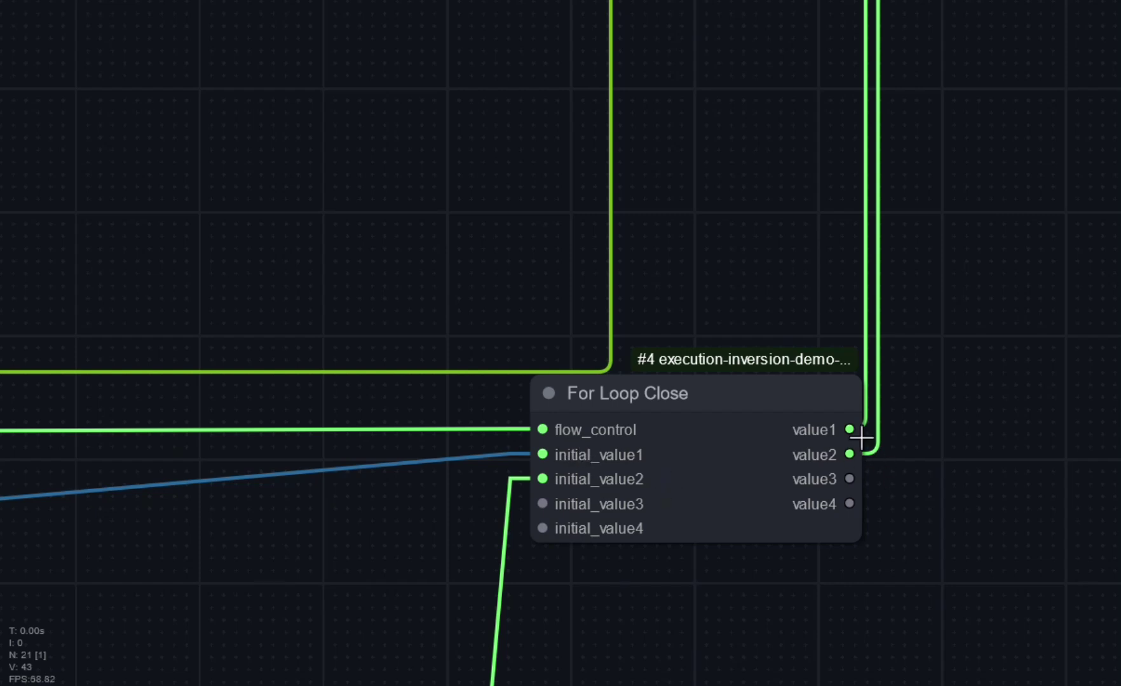
drag(968, 229, 869, 614)
scroll(969, 300, down, 6)
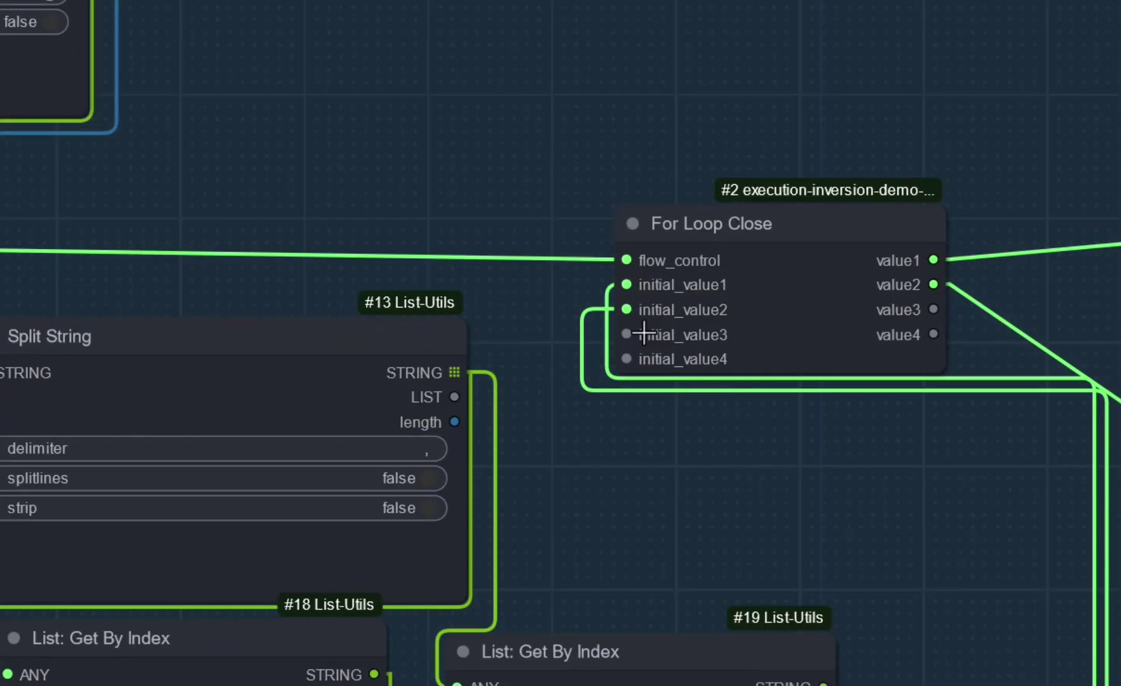
drag(946, 461, 502, 450)
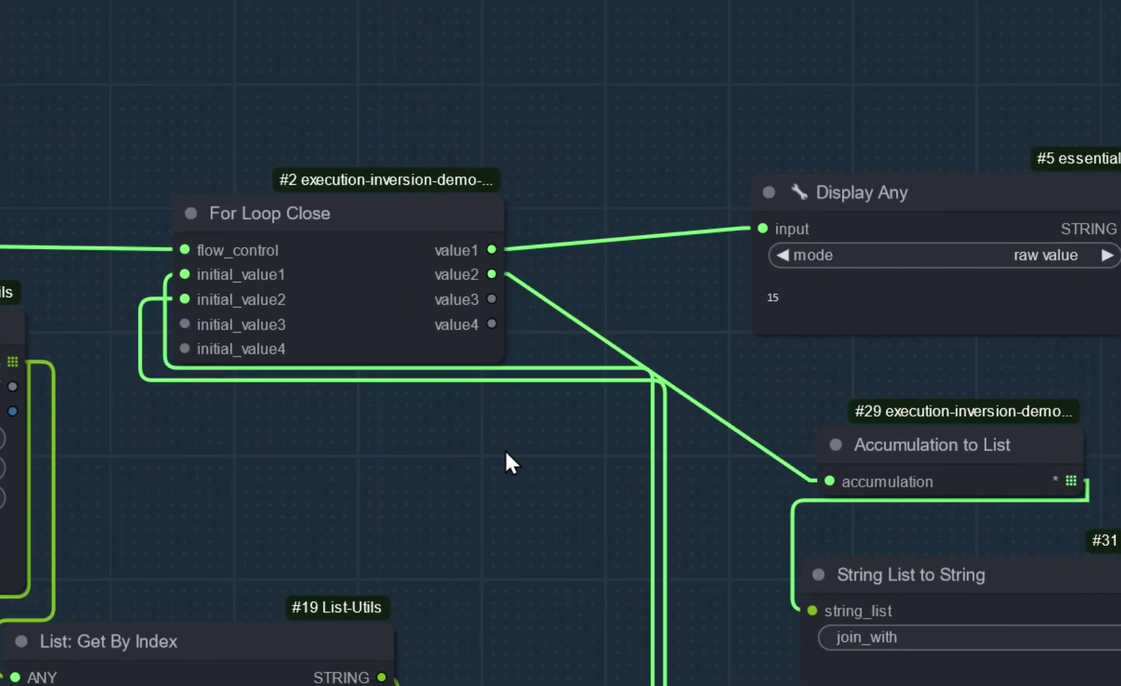
- Examine the Display Any node fed by the outer For Loop Close's value1 output
drag(433, 484, 147, 500)
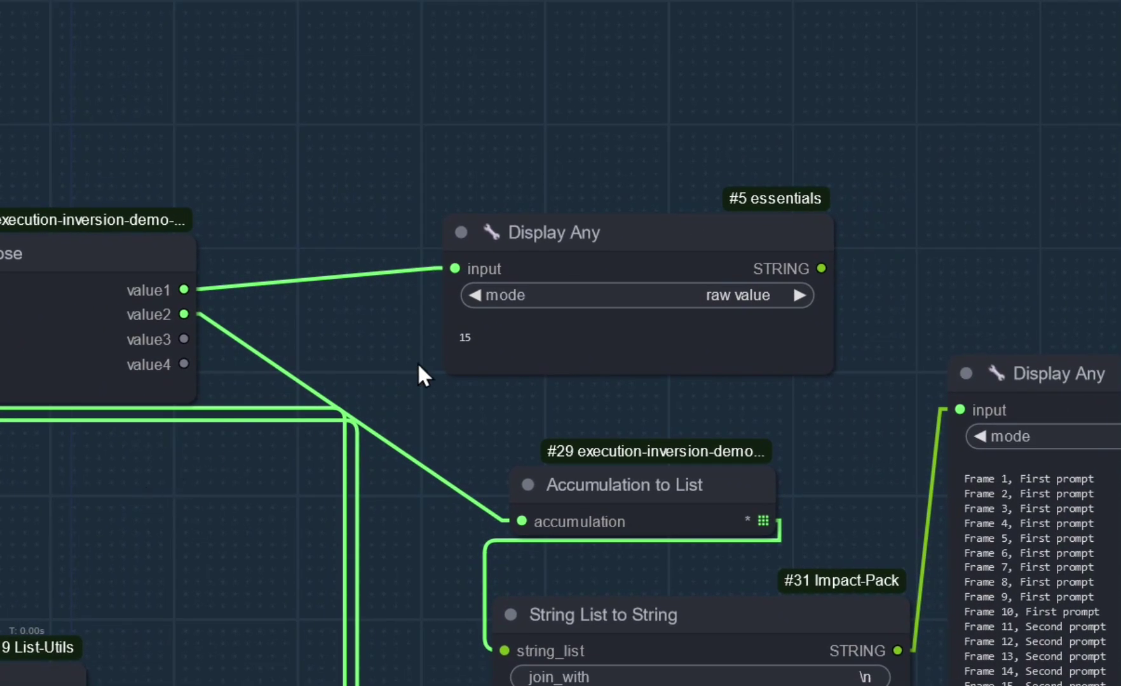
scroll(417, 361, up, 1)
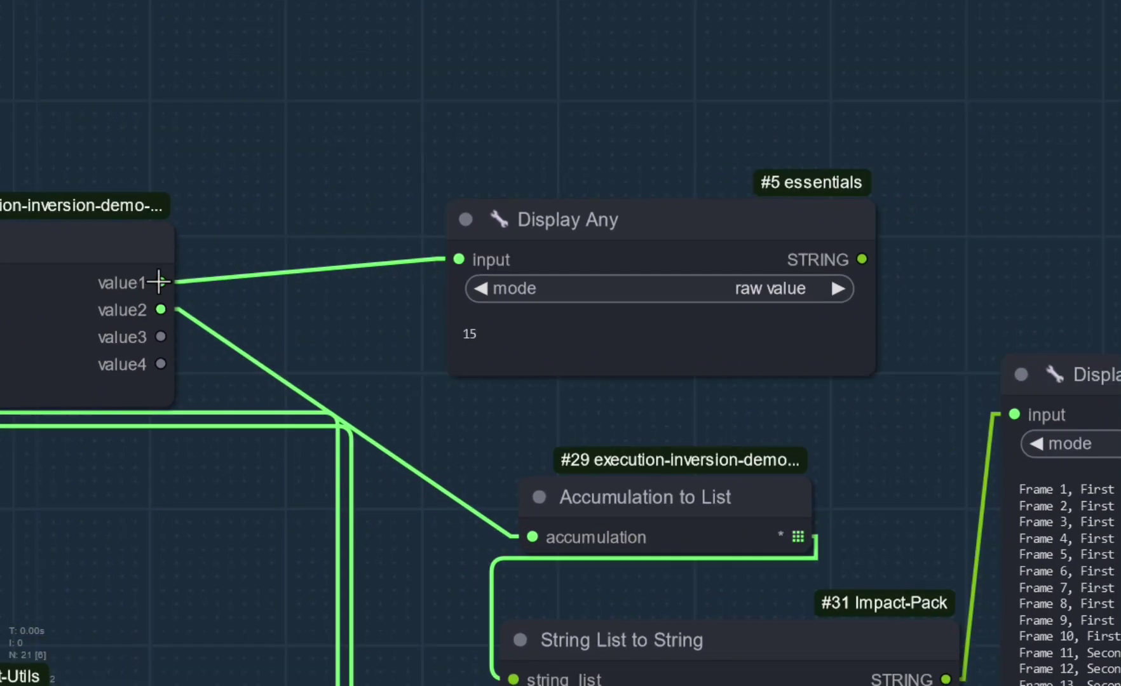
scroll(382, 358, up, 3)
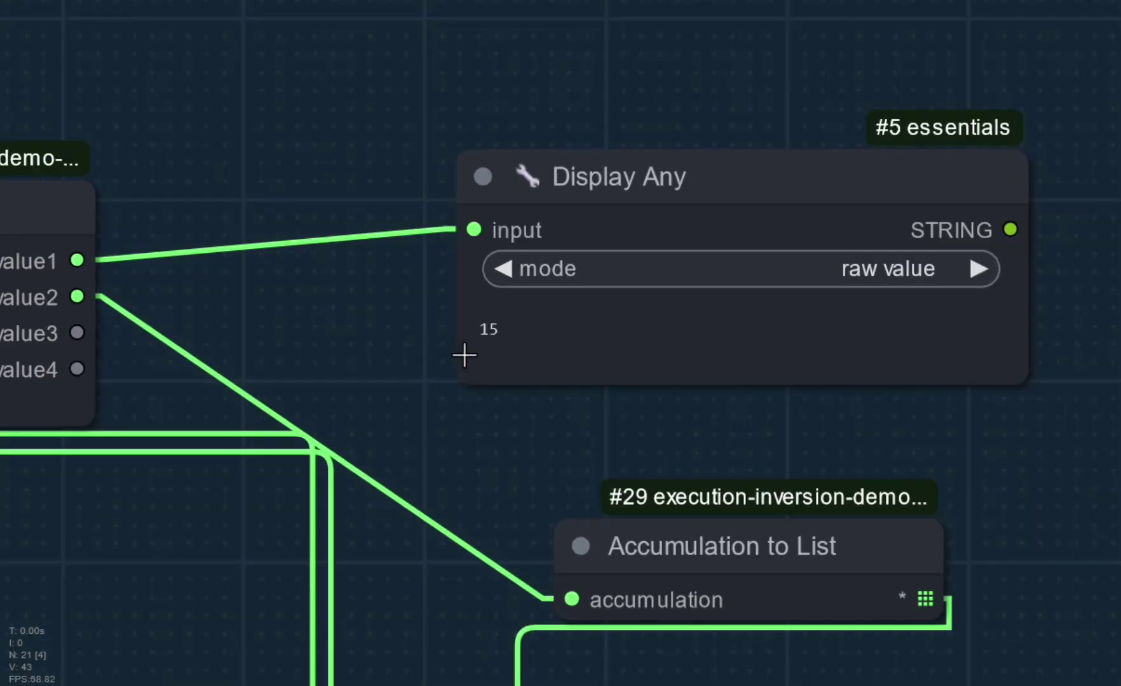
scroll(431, 431, down, 4)
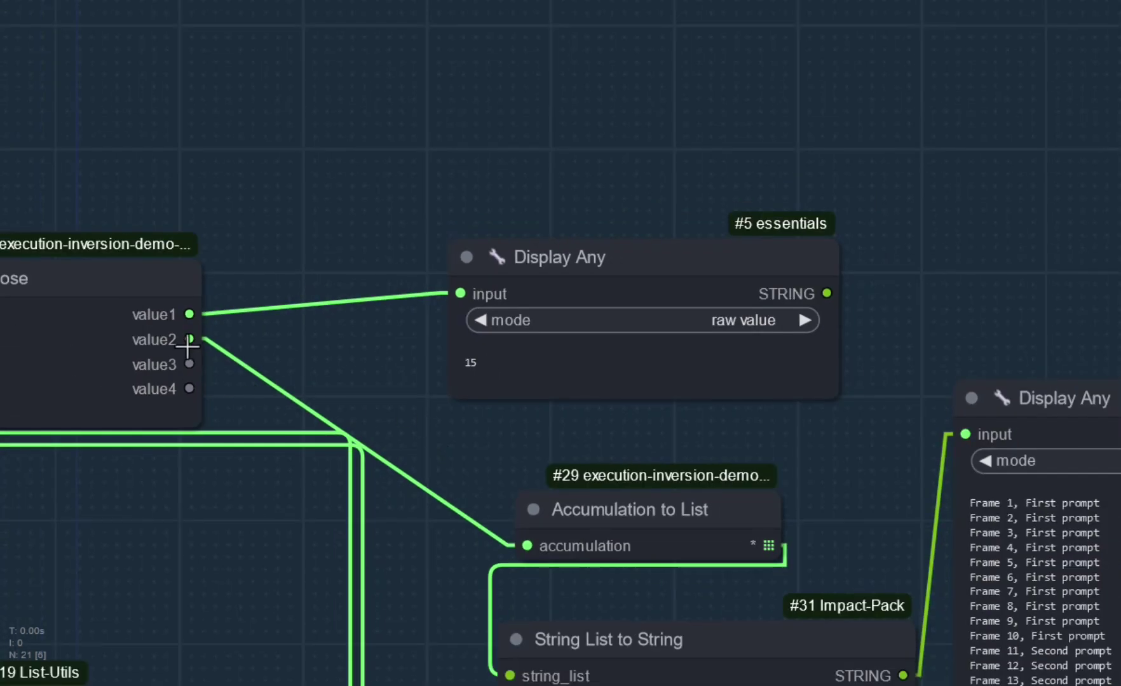
- Trace value2 through Accumulation to List and String List to String to Display Any, and highlight the listed frame prompts
drag(495, 457, 322, 296)
scroll(341, 319, up, 2)
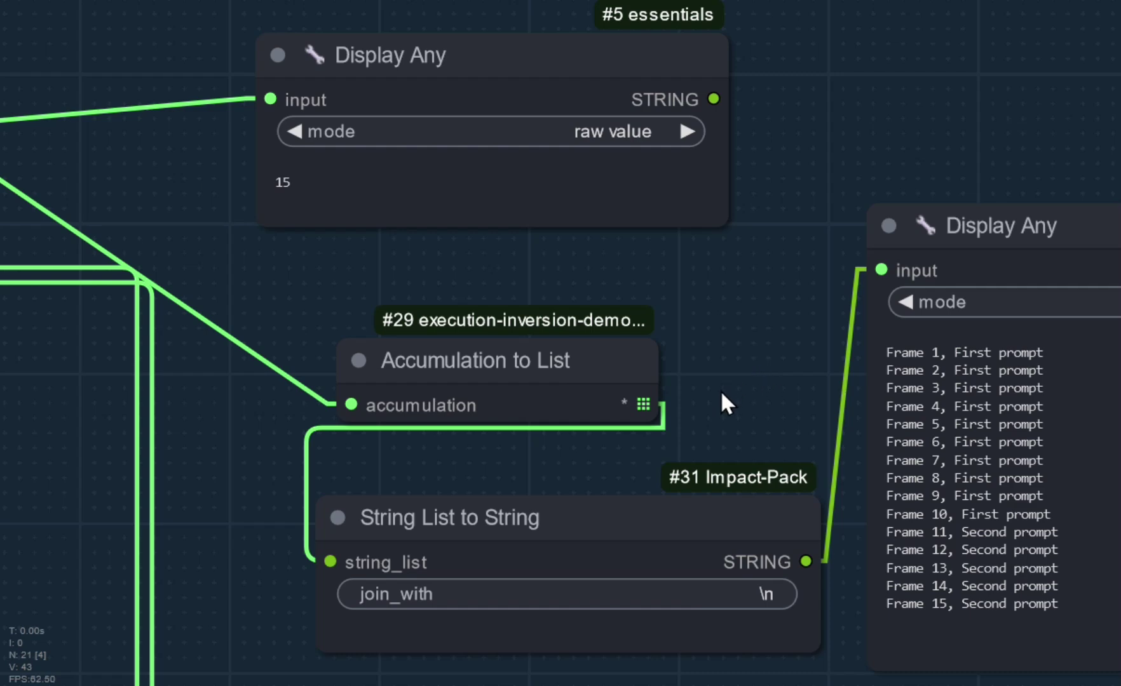
drag(719, 395, 551, 267)
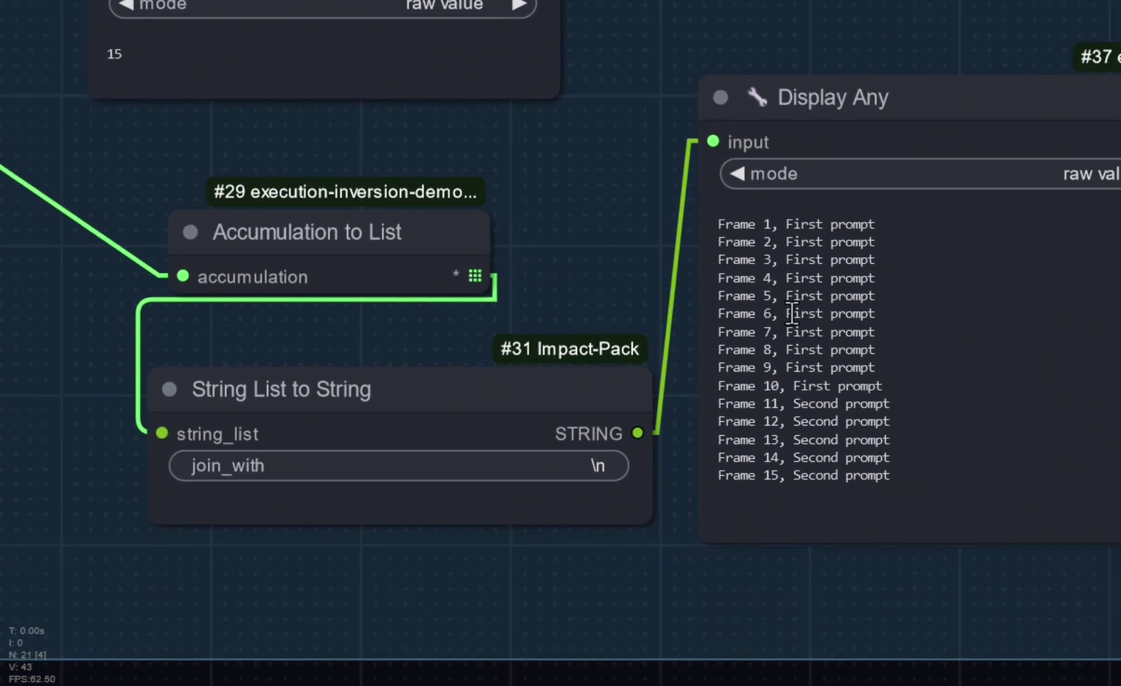
drag(896, 480, 725, 253)
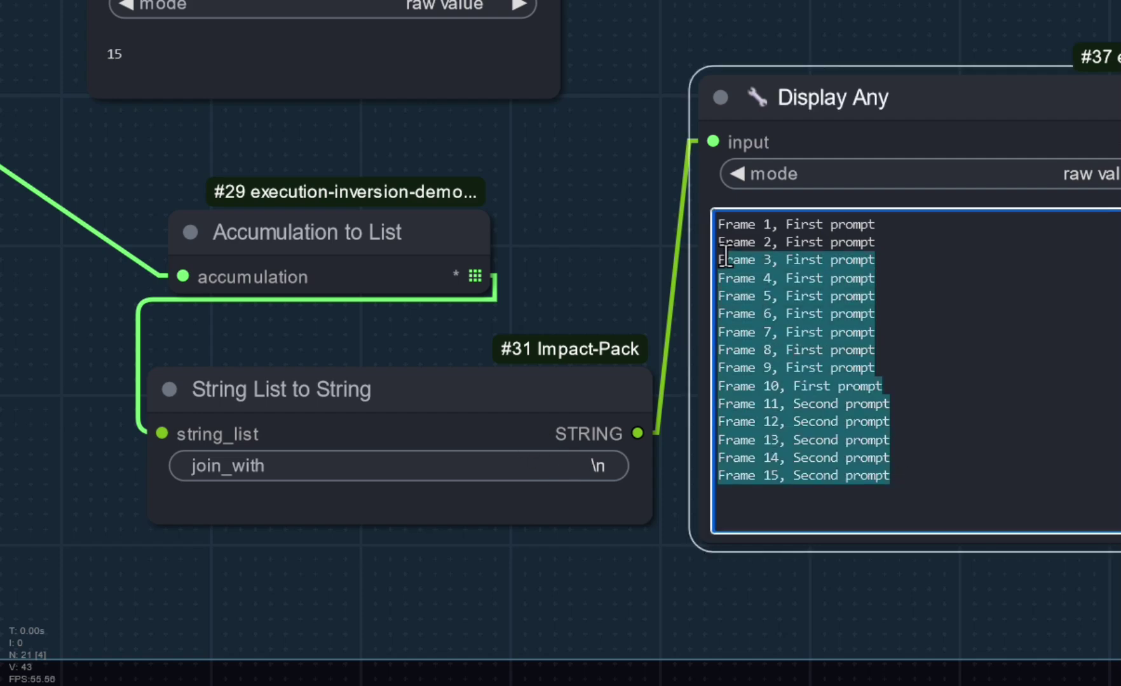
- Set the First prompt line's frame count to 1 in the Text Box prompt schedule
click(726, 242)
drag(577, 210, 867, 399)
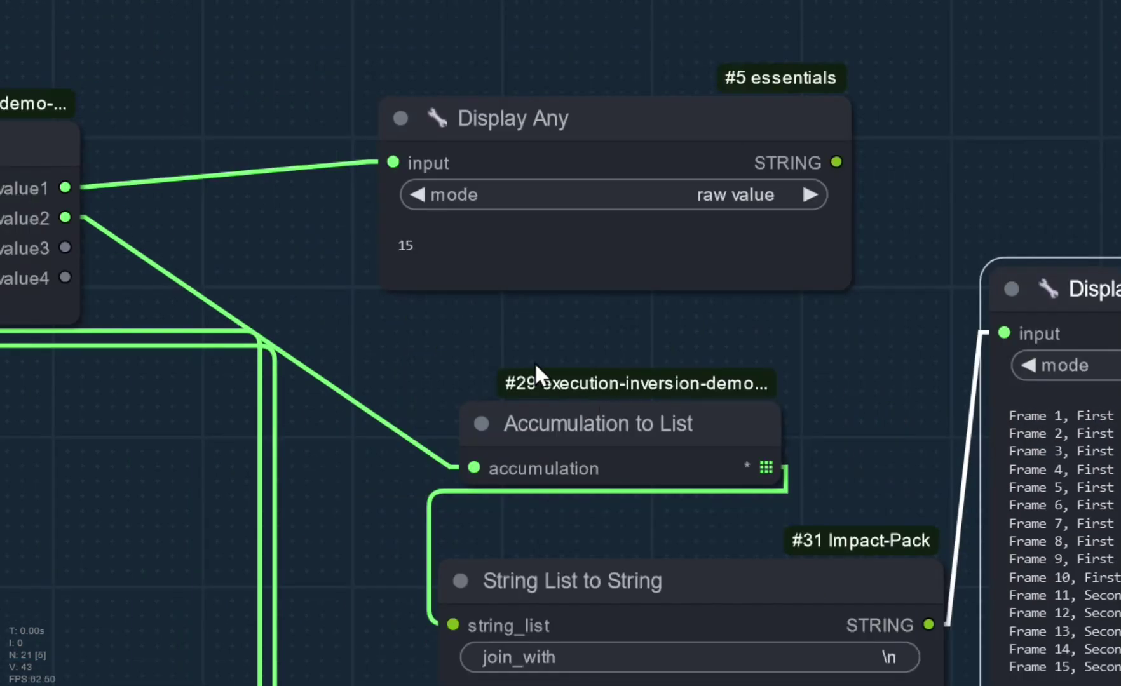
scroll(530, 360, down, 6)
drag(320, 190, 1004, 265)
drag(404, 250, 1071, 394)
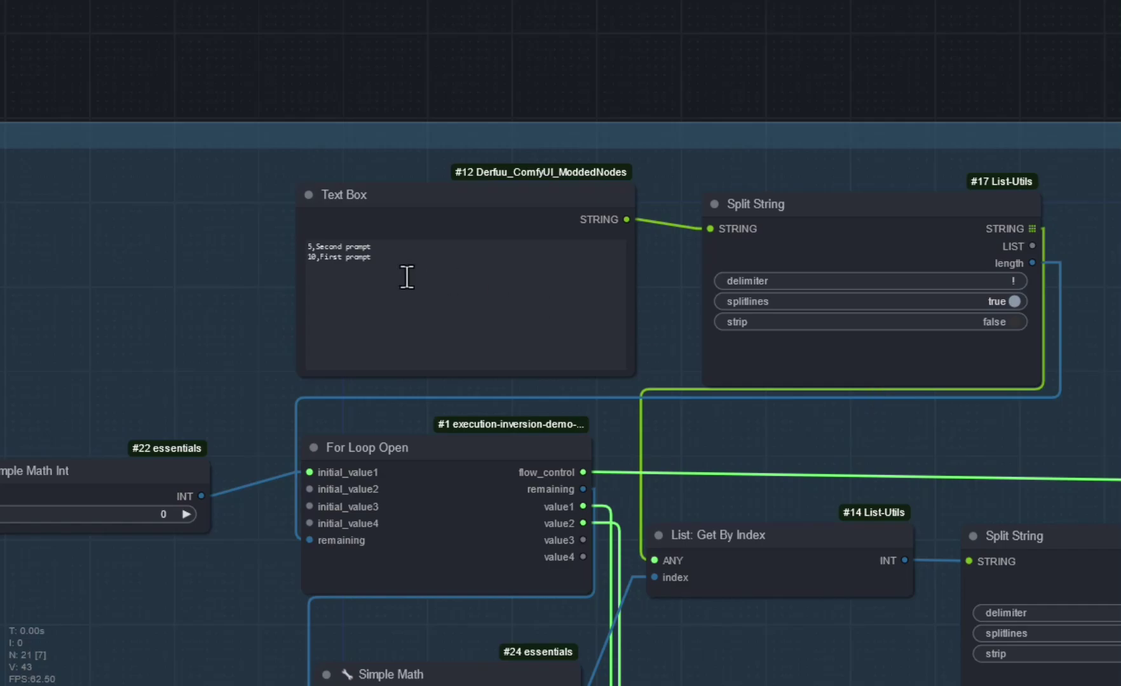
scroll(260, 313, up, 7)
click(380, 212)
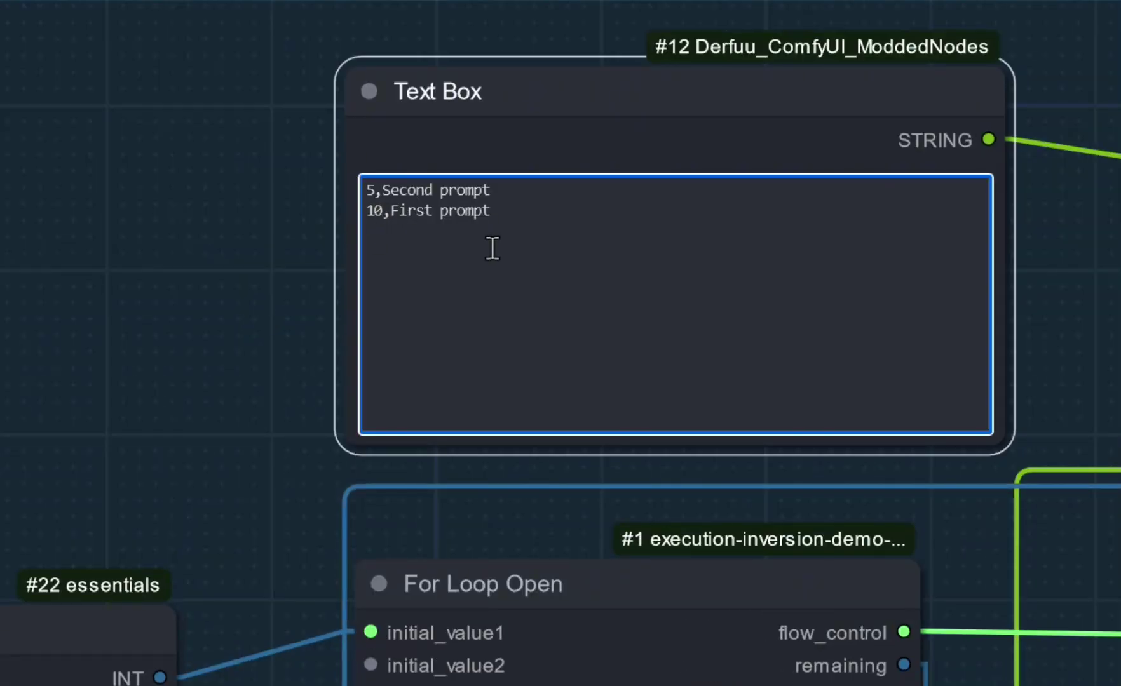
key(Delete)
key(Escape)
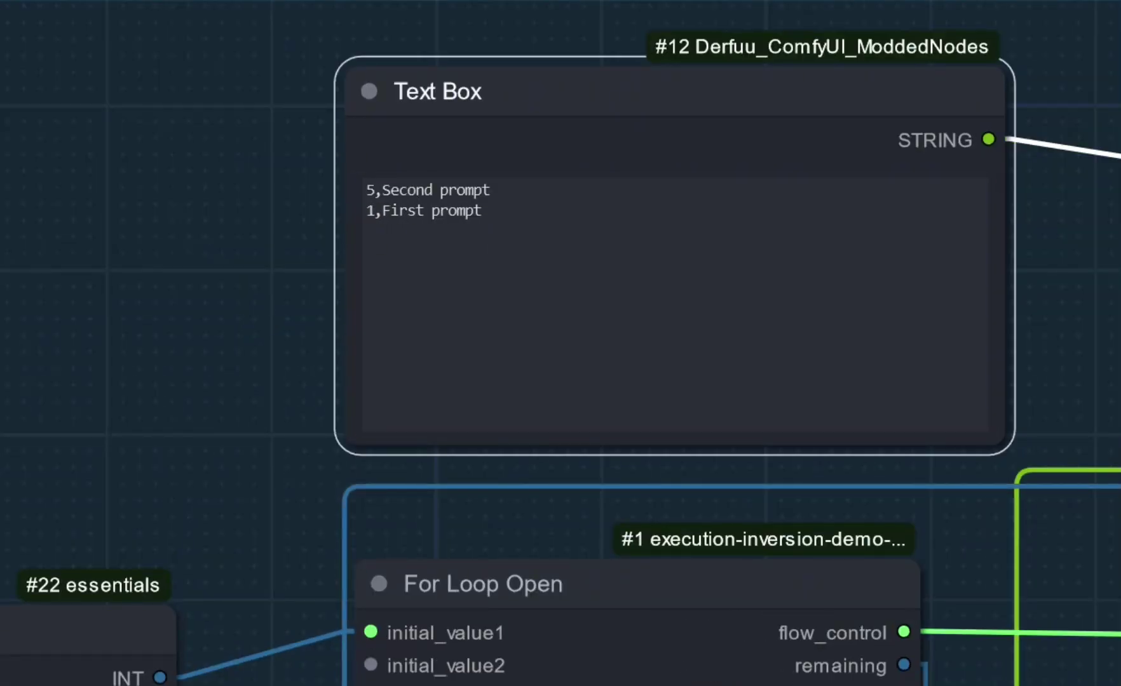
- Return to the output end of the workflow to inspect the Display Any node for the frame prompts
scroll(1050, 316, down, 7)
drag(1012, 308, 254, 171)
drag(1029, 257, 687, 229)
drag(1066, 344, 845, 287)
drag(991, 359, 291, 233)
scroll(921, 376, up, 7)
click(291, 233)
- Examine the Text Box schedule of the extended image workflow and its connections down to the outer For Loop Open
drag(163, 238, 409, 261)
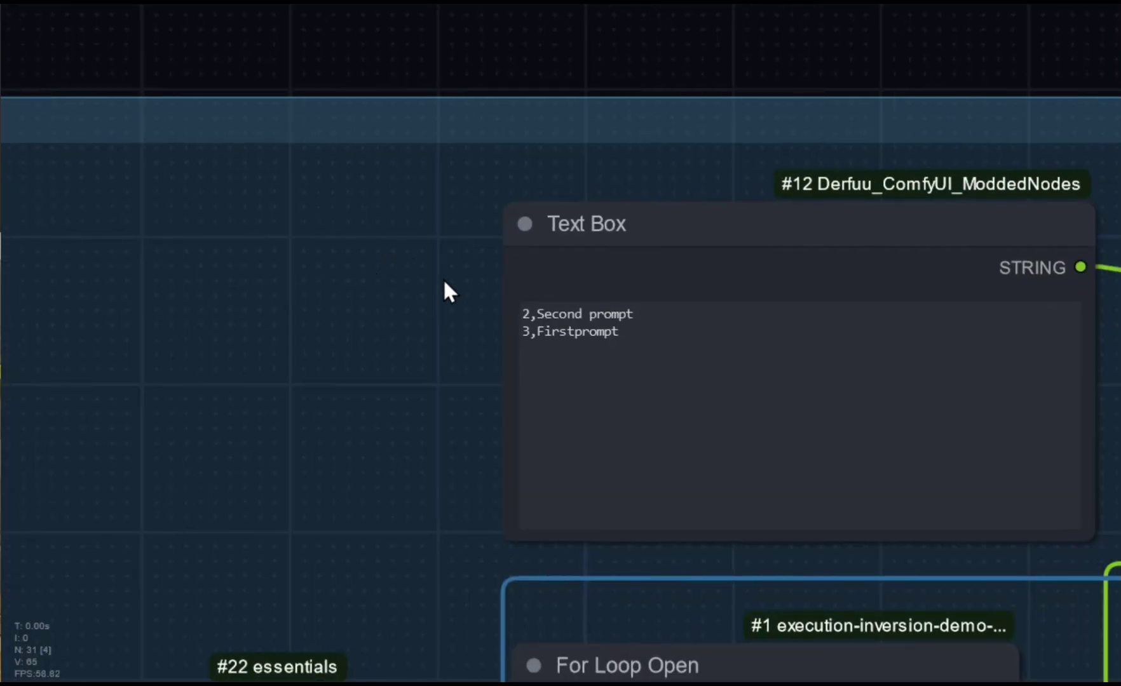
drag(444, 282, 316, 268)
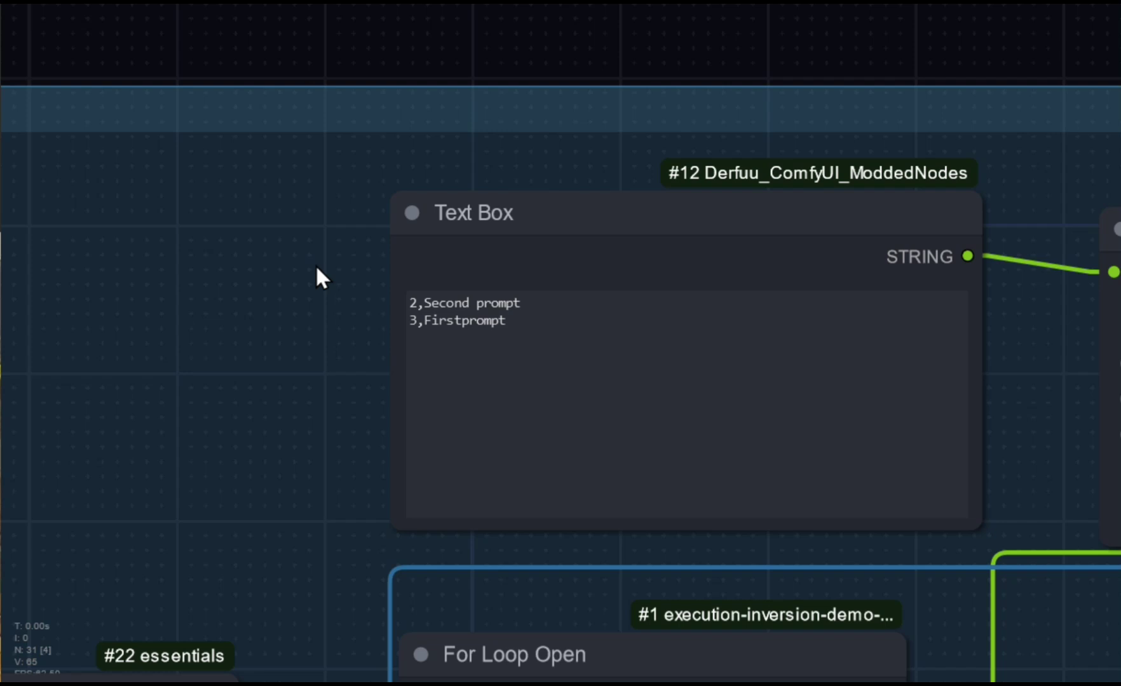
scroll(315, 264, down, 4)
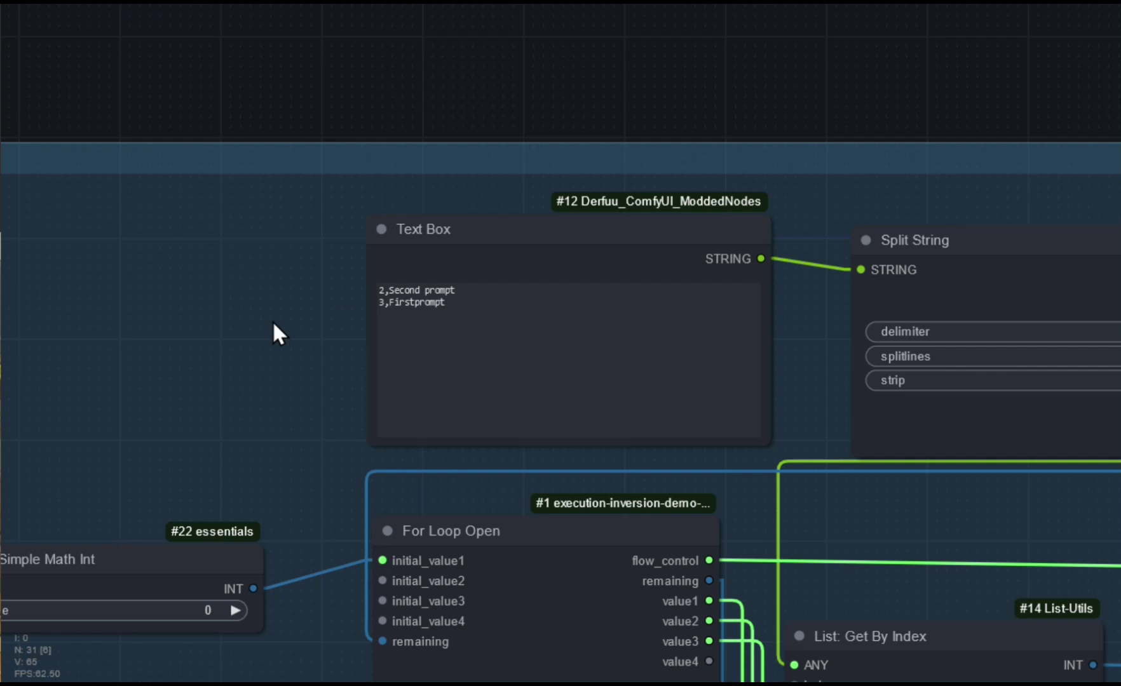
drag(274, 357, 137, 131)
drag(770, 561, 741, 407)
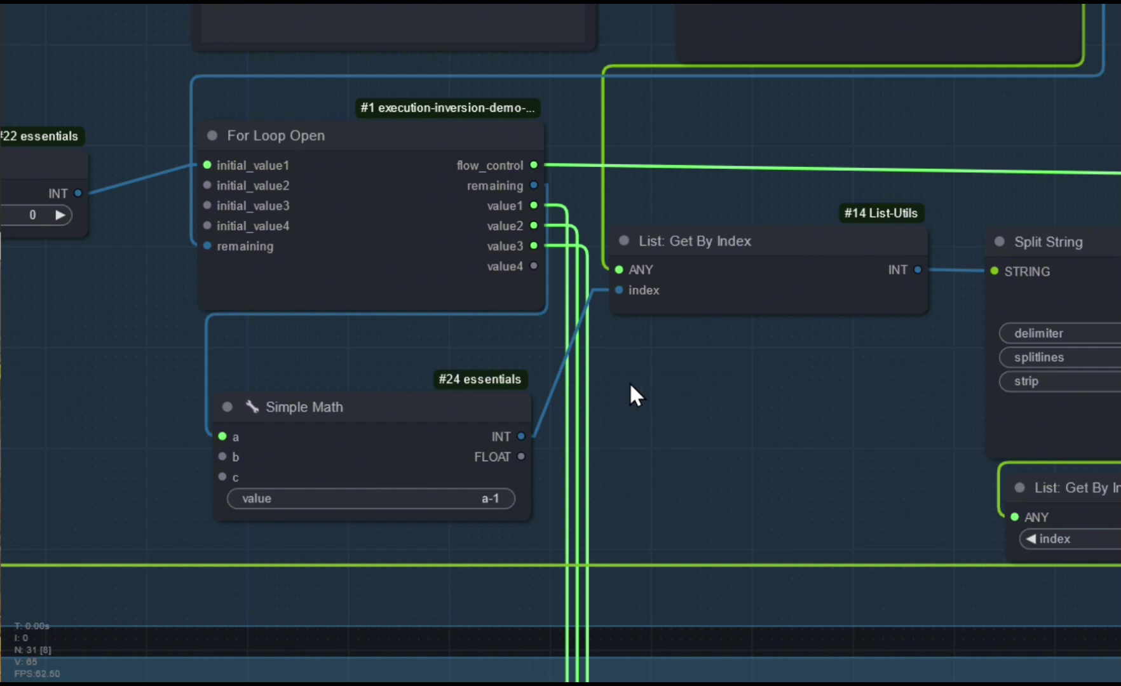
- Trace the outer For Loop Open's value3 output down to the inner For Loop Open's initial_value3 input
scroll(628, 382, up, 5)
drag(495, 344, 775, 511)
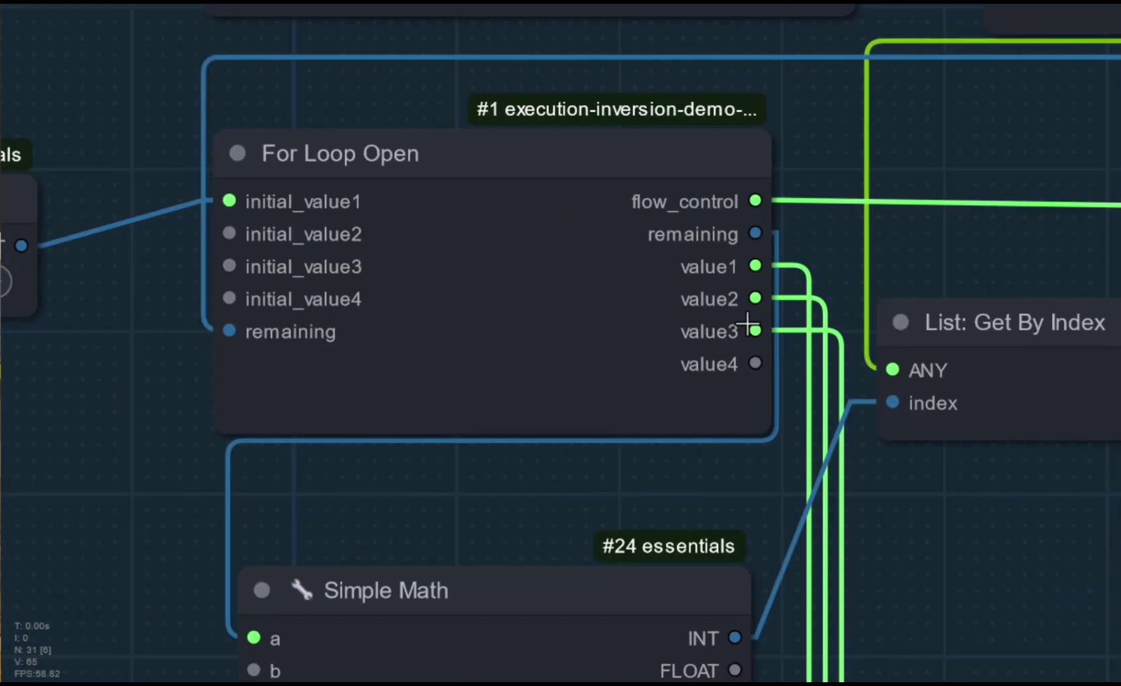
click(576, 233)
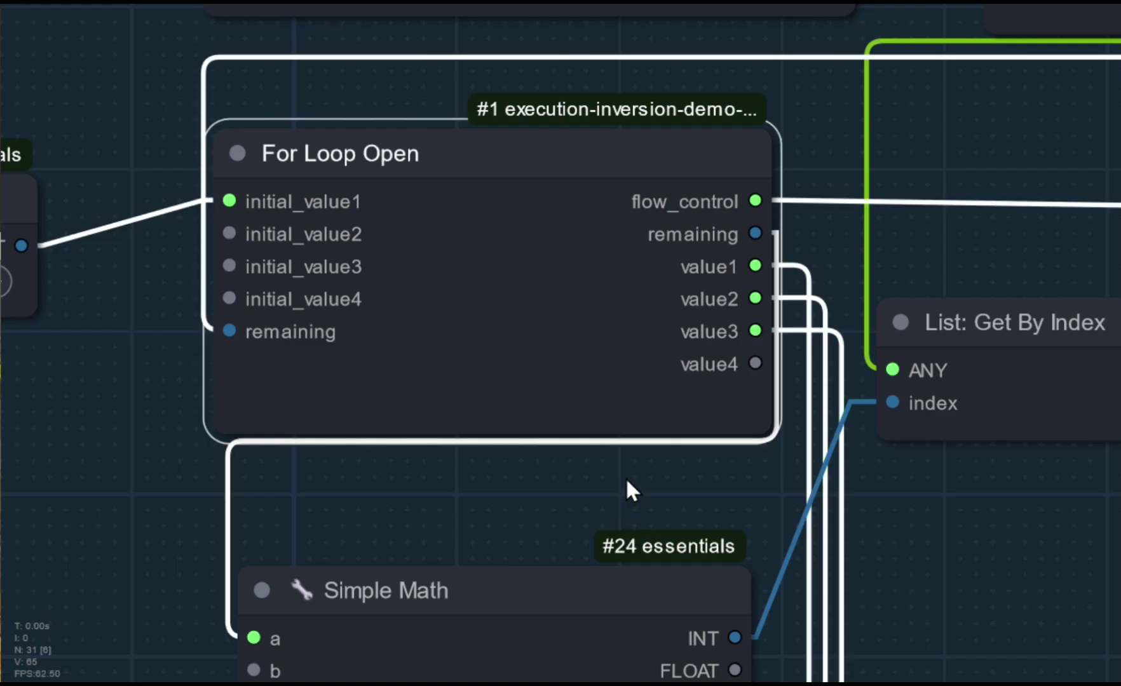
scroll(625, 477, down, 5)
drag(587, 609, 462, 194)
scroll(488, 322, up, 7)
click(475, 465)
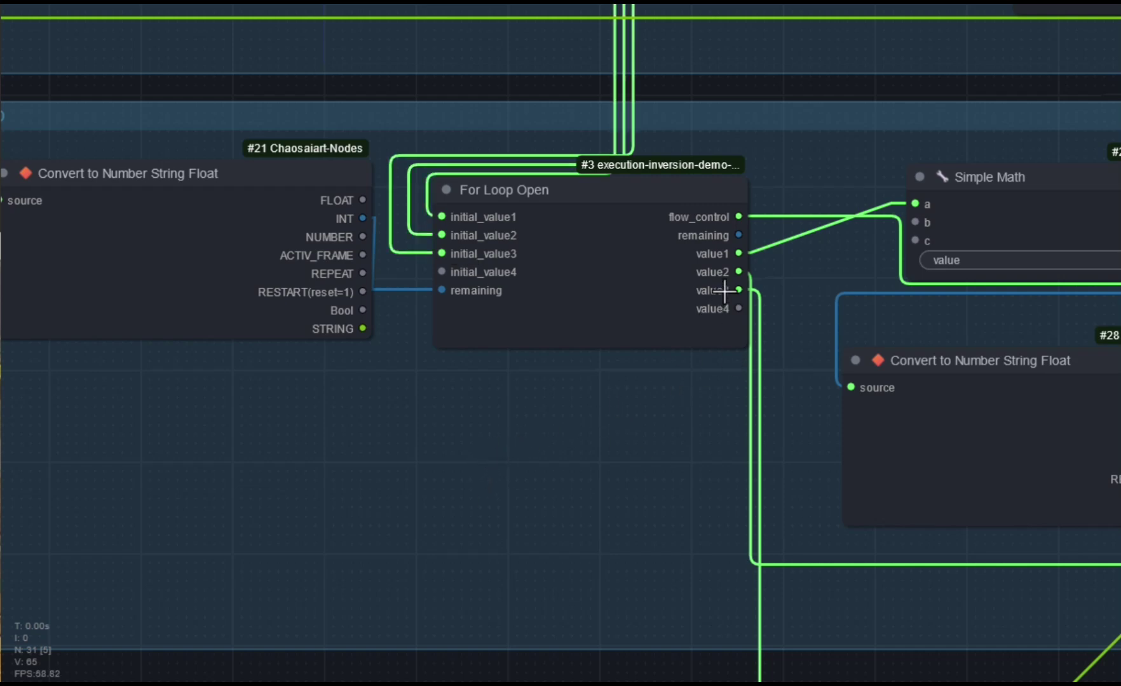
- Follow the inner For Loop Open's outputs through Simple Math and Convert to Number String Float to Format String and Accumulate
drag(692, 406, 406, 334)
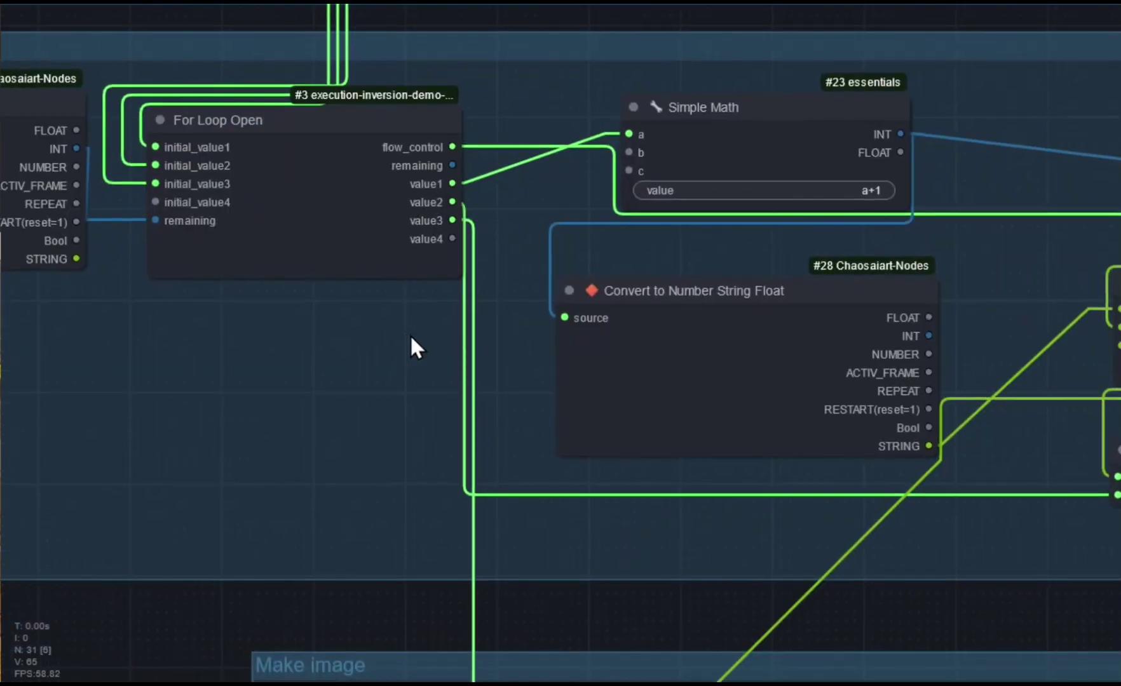
drag(410, 334, 95, 224)
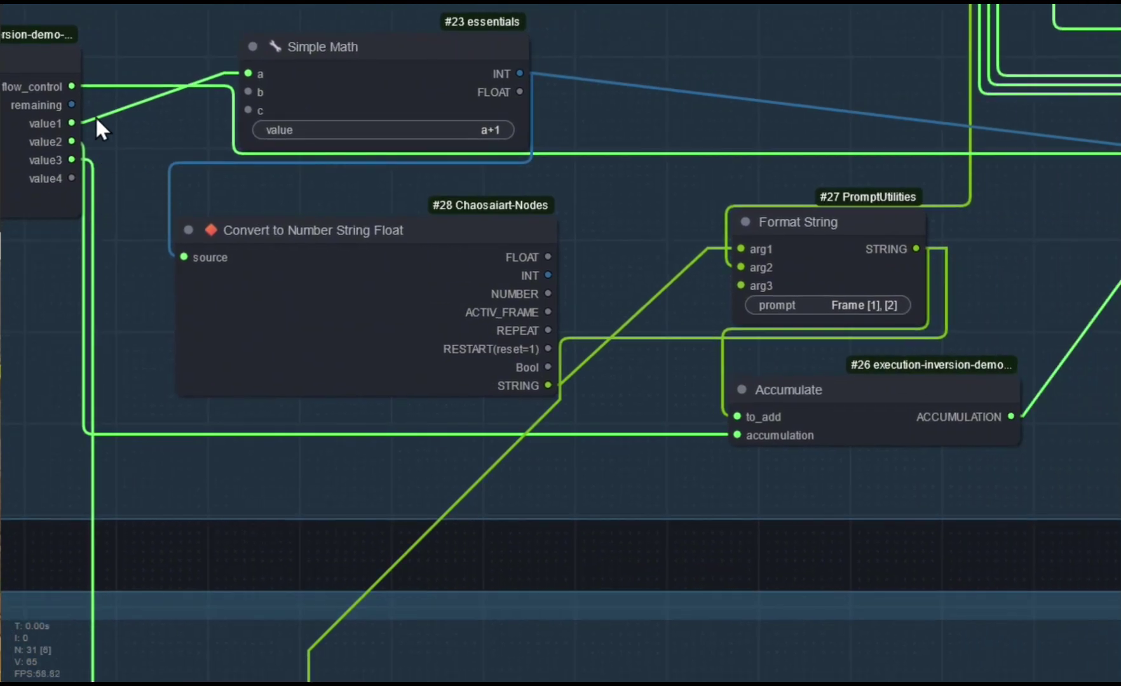
drag(169, 130, 127, 204)
scroll(132, 175, down, 3)
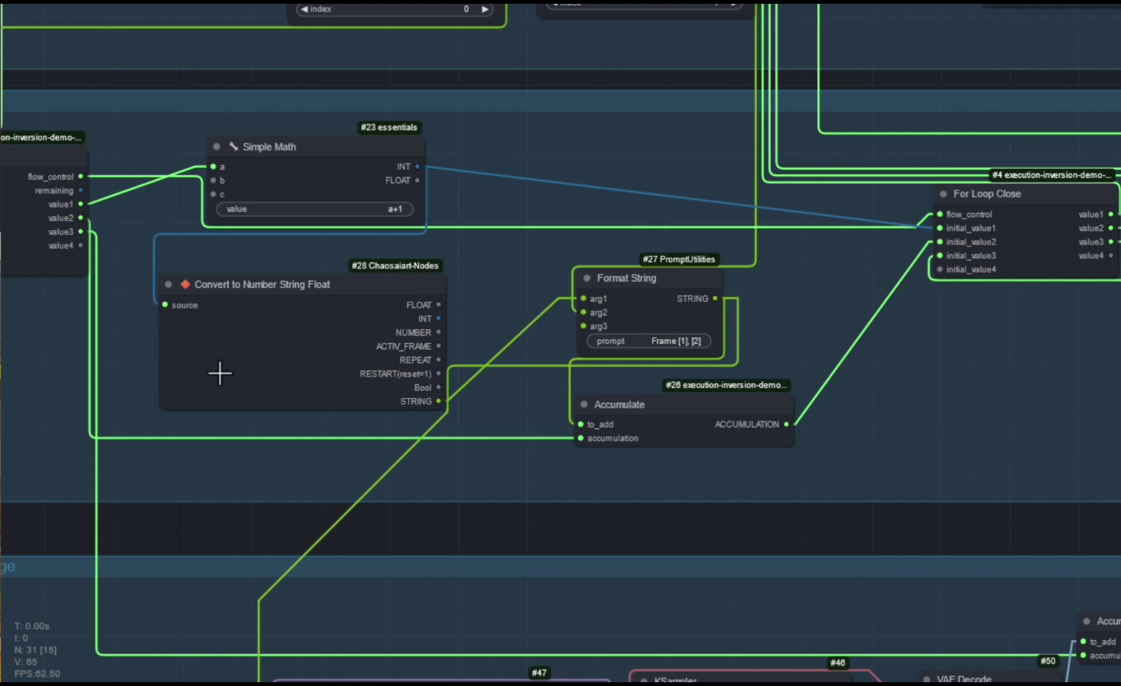
- Trace the inner For Loop Close's value3 to the outer For Loop Close and on to Accumulation to List
drag(474, 527, 242, 569)
drag(835, 453, 757, 633)
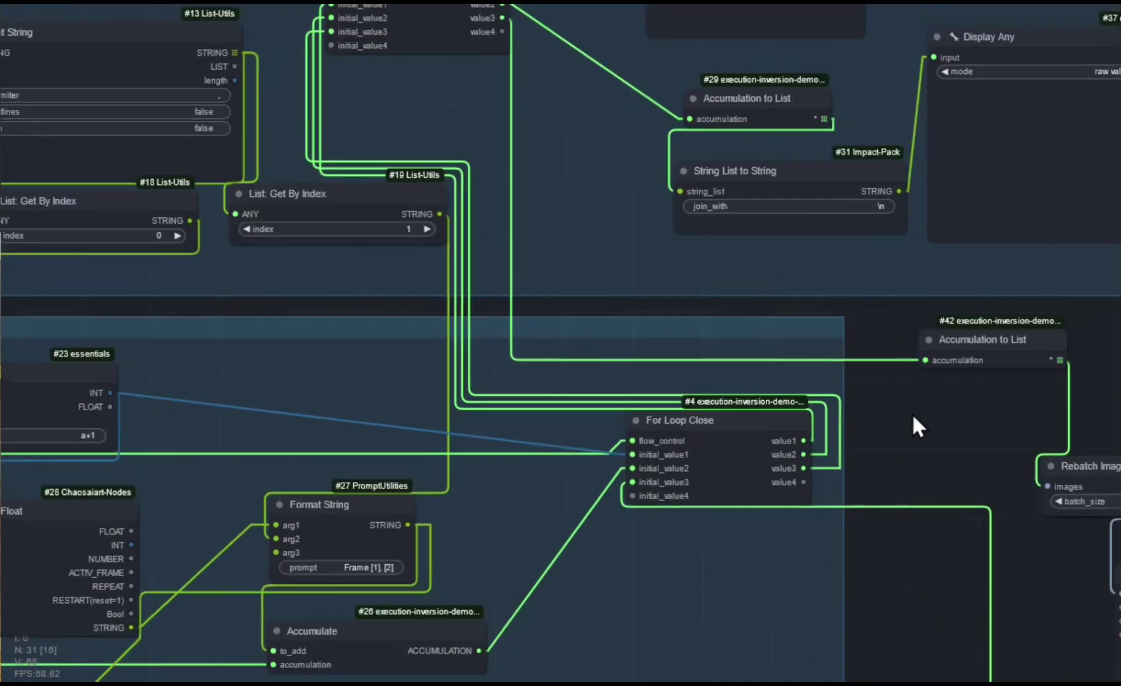
scroll(835, 472, up, 3)
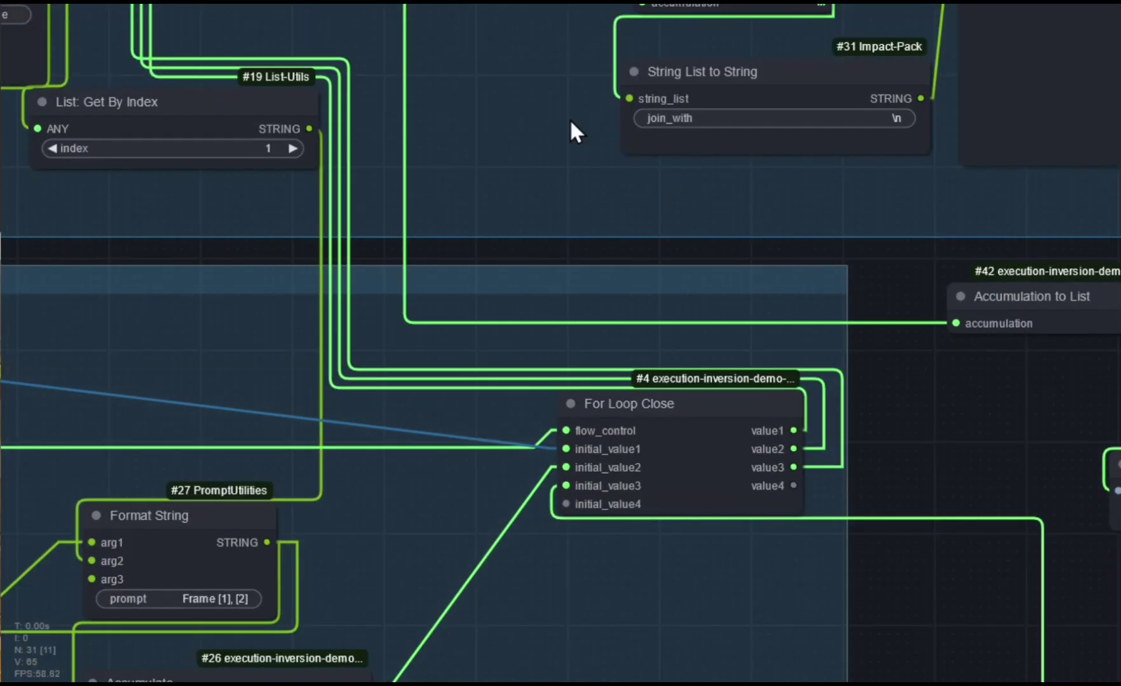
scroll(943, 394, down, 6)
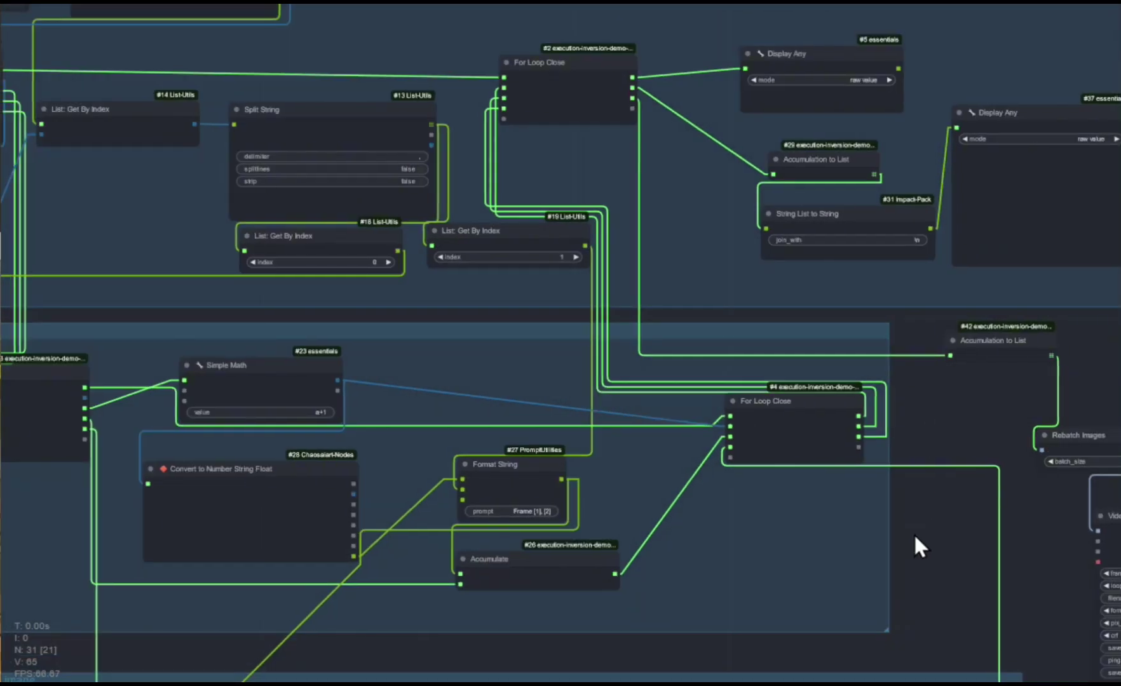
drag(918, 526, 990, 487)
scroll(990, 488, down, 2)
scroll(702, 503, up, 3)
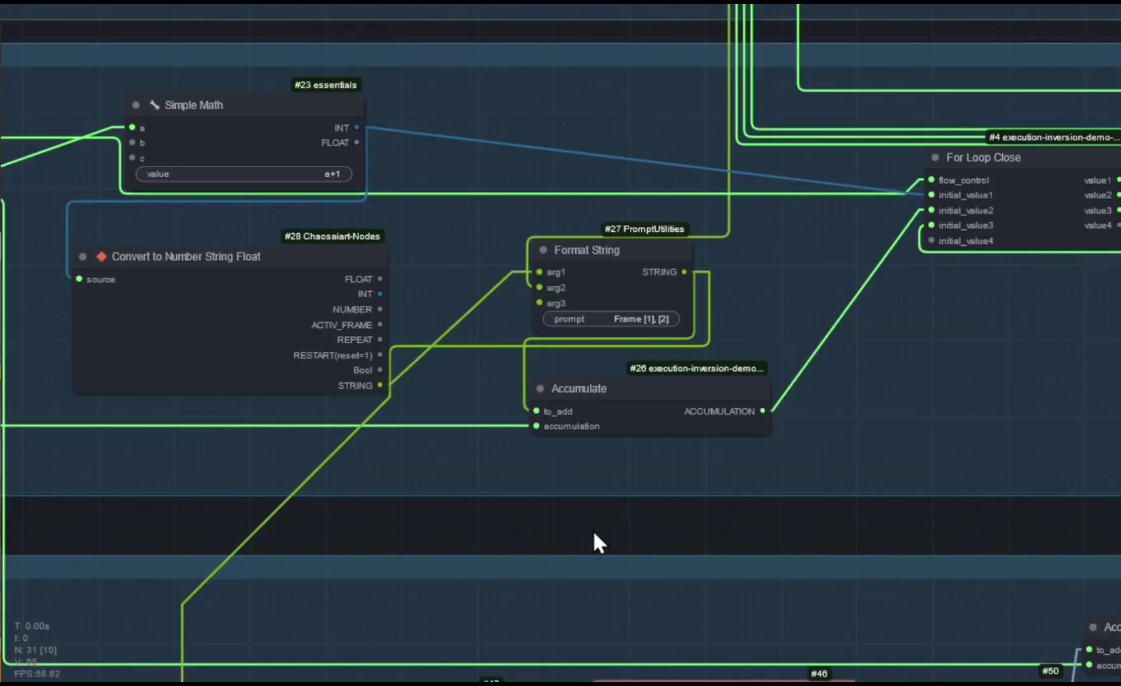
- Follow the Format String output into the text input of CLIP Text Encode (Prompt) in the Make Image group
drag(570, 545, 785, 287)
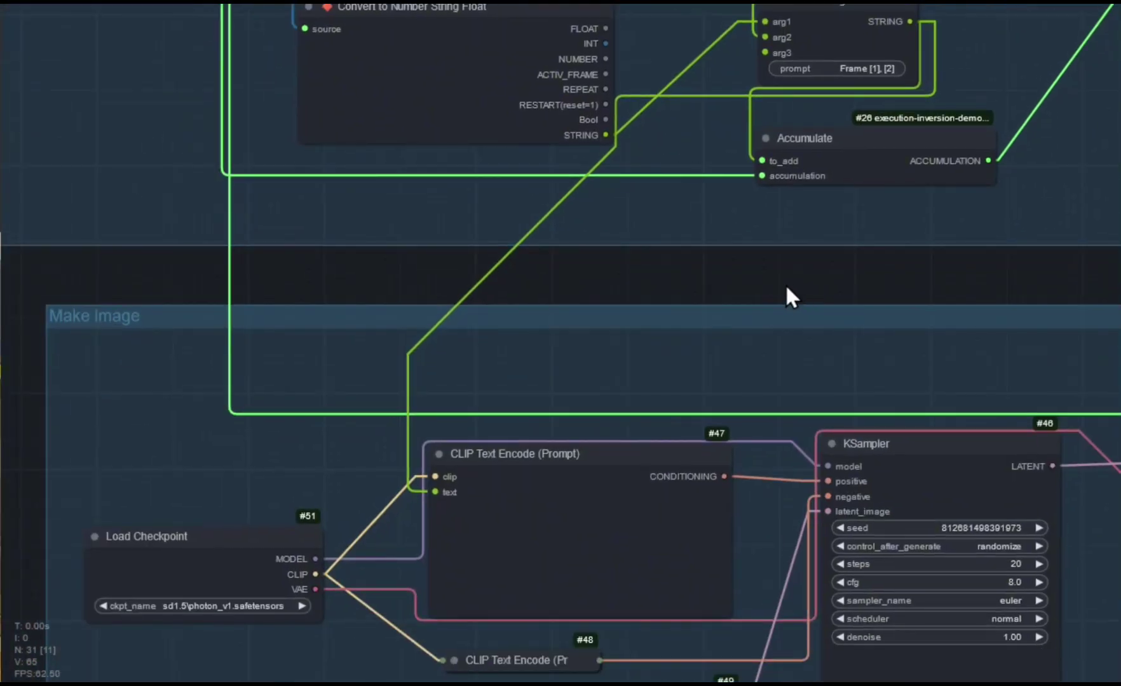
scroll(671, 291, left, 2)
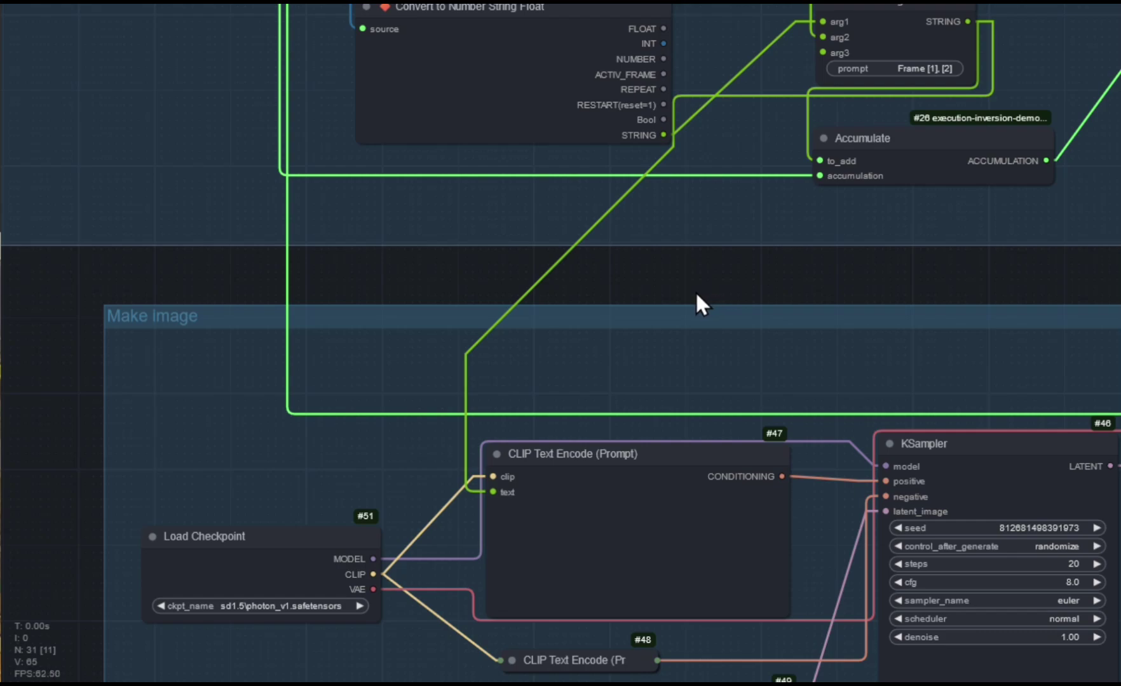
scroll(696, 292, down, 4)
scroll(715, 287, up, 1)
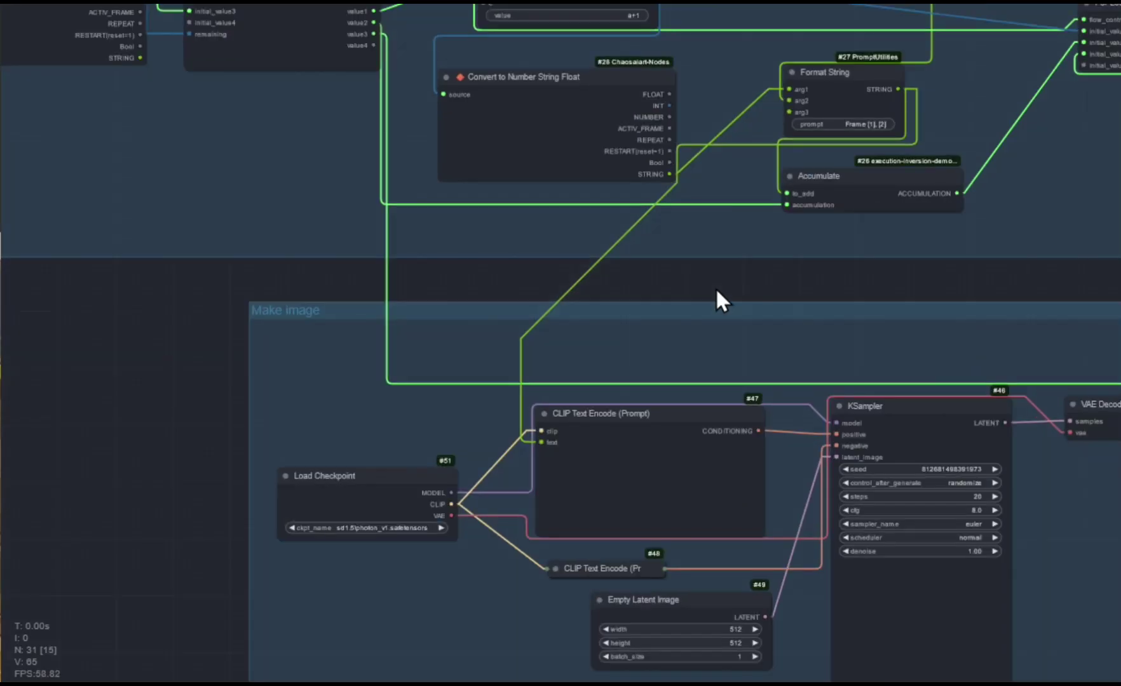
drag(715, 288, 665, 194)
scroll(633, 254, up, 3)
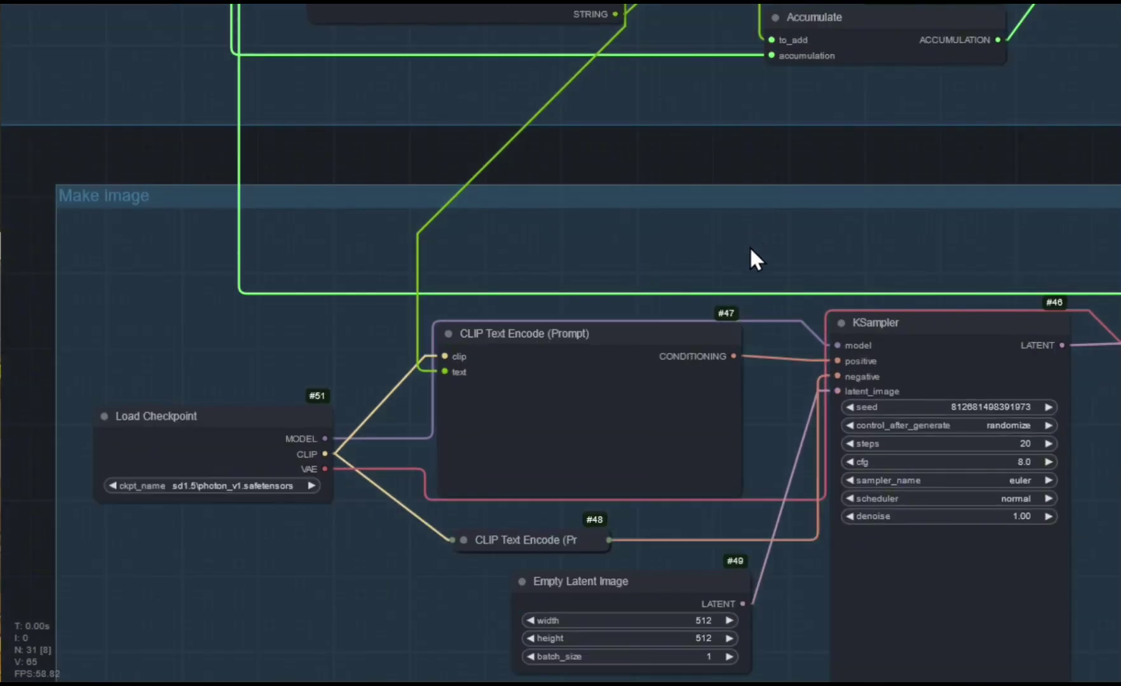
drag(750, 246, 597, 137)
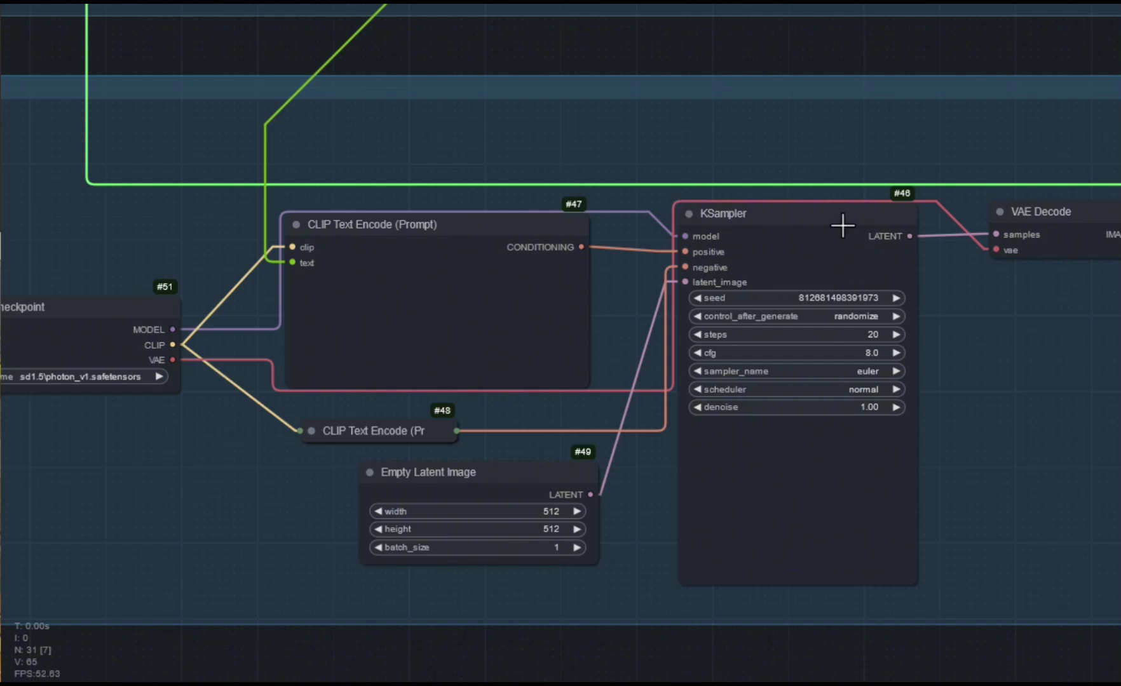
drag(828, 105, 864, 288)
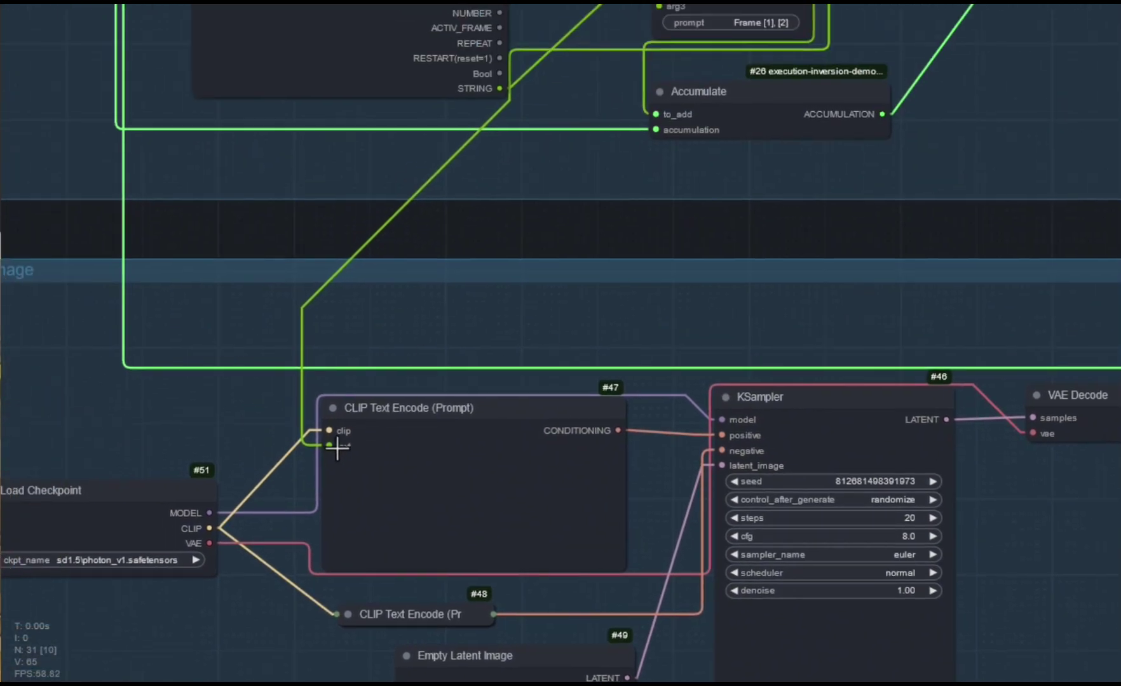
scroll(337, 446, up, 5)
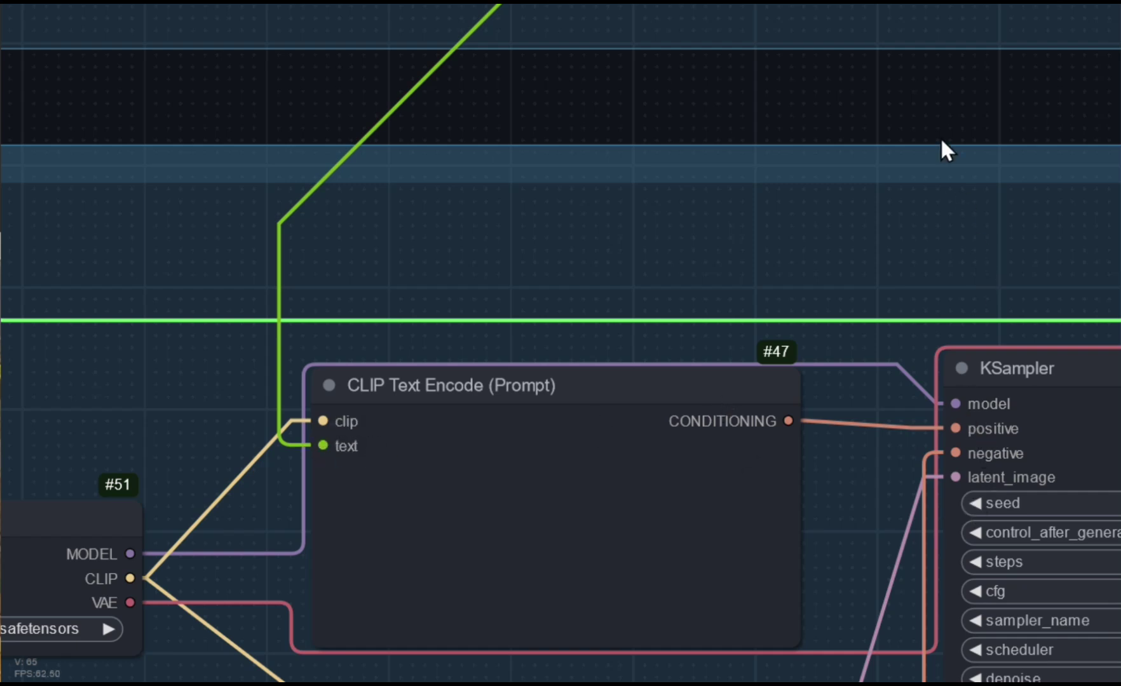
- Trace the Make Image chain from KSampler through VAE Decode into the to_add input of Accumulate
drag(936, 99, 473, 72)
scroll(820, 84, down, 5)
drag(900, 84, 234, 164)
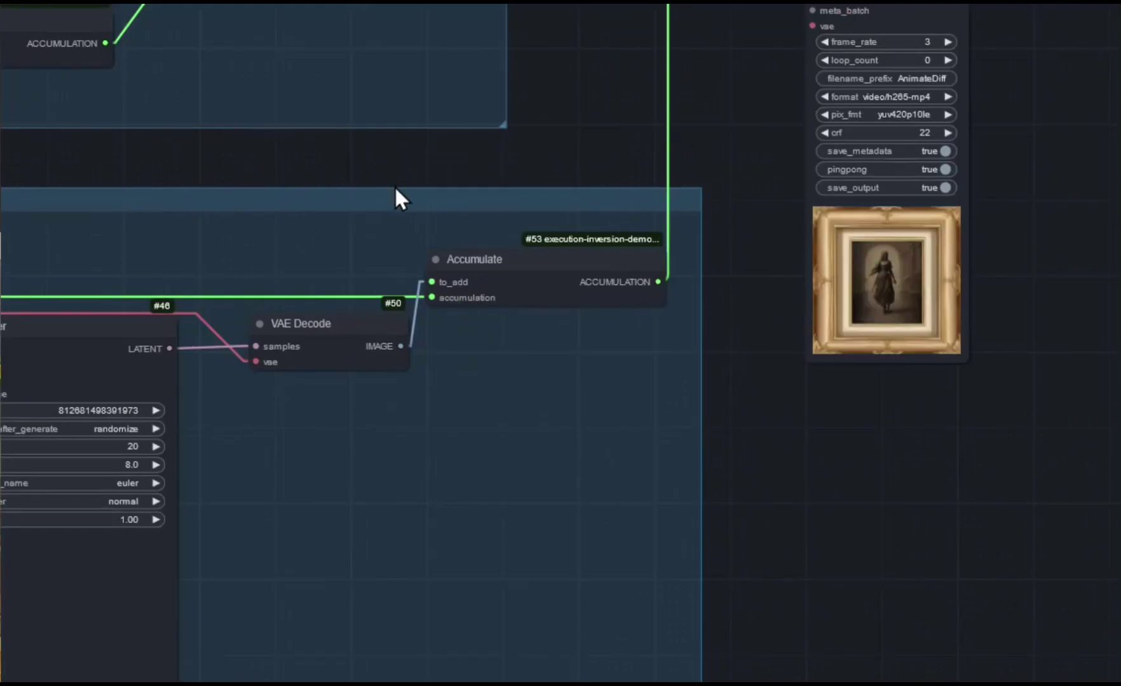
drag(394, 186, 413, 317)
scroll(414, 317, up, 5)
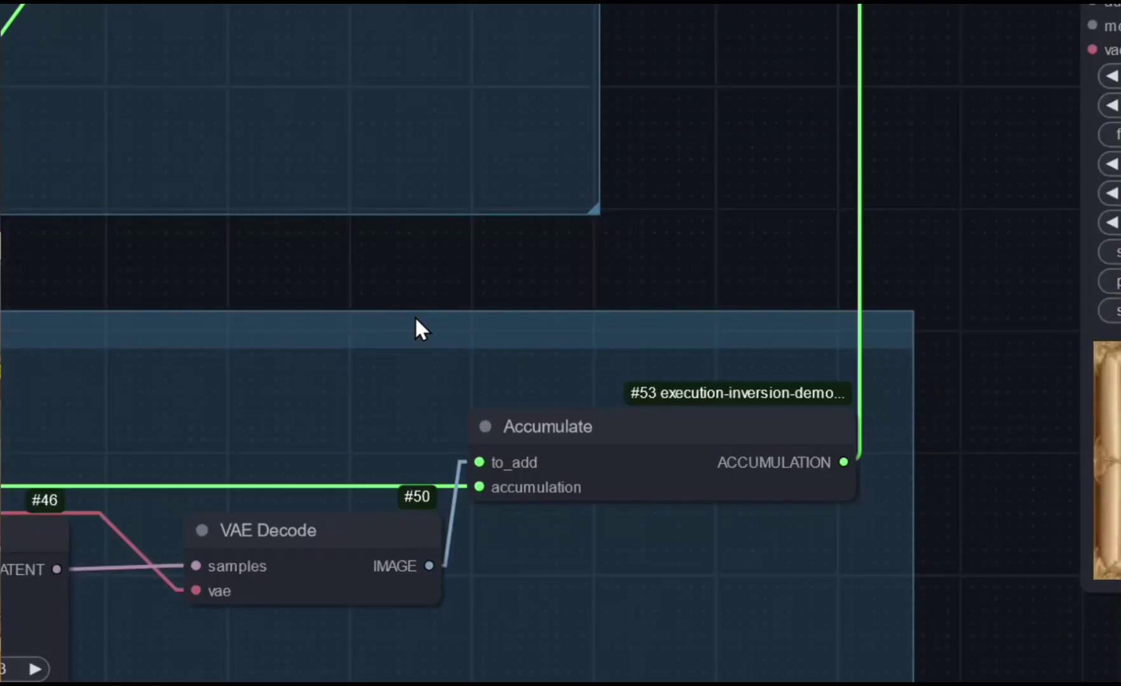
scroll(414, 316, down, 5)
drag(301, 308, 970, 562)
drag(784, 533, 248, 329)
scroll(1036, 566, up, 5)
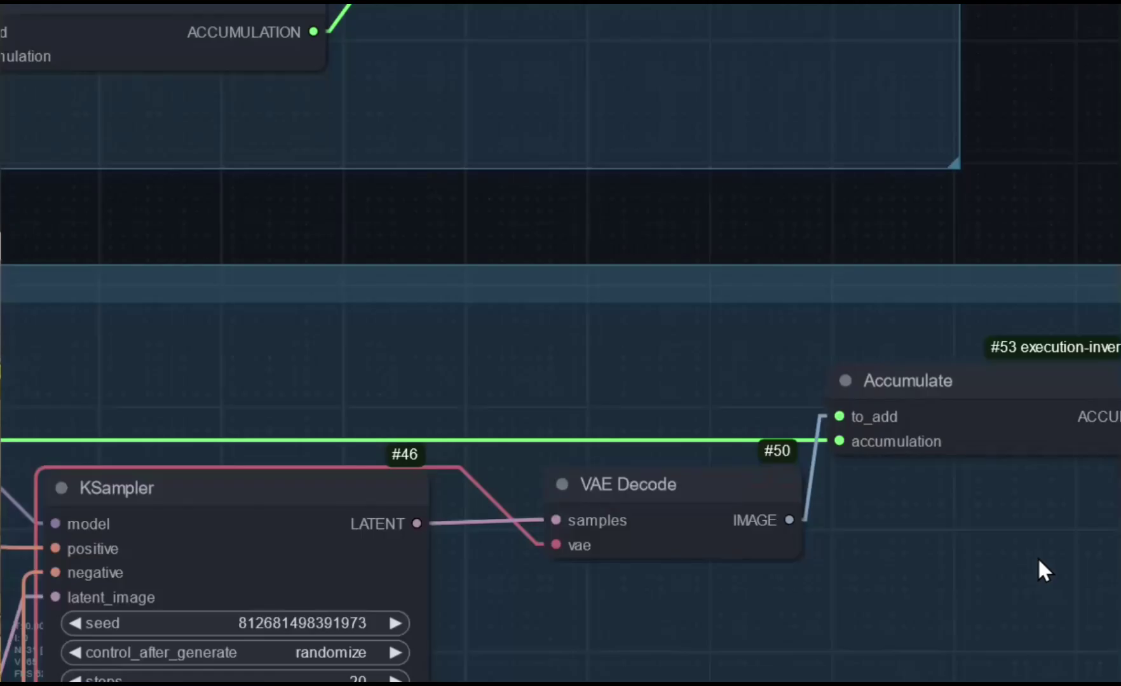
scroll(915, 540, right, 3)
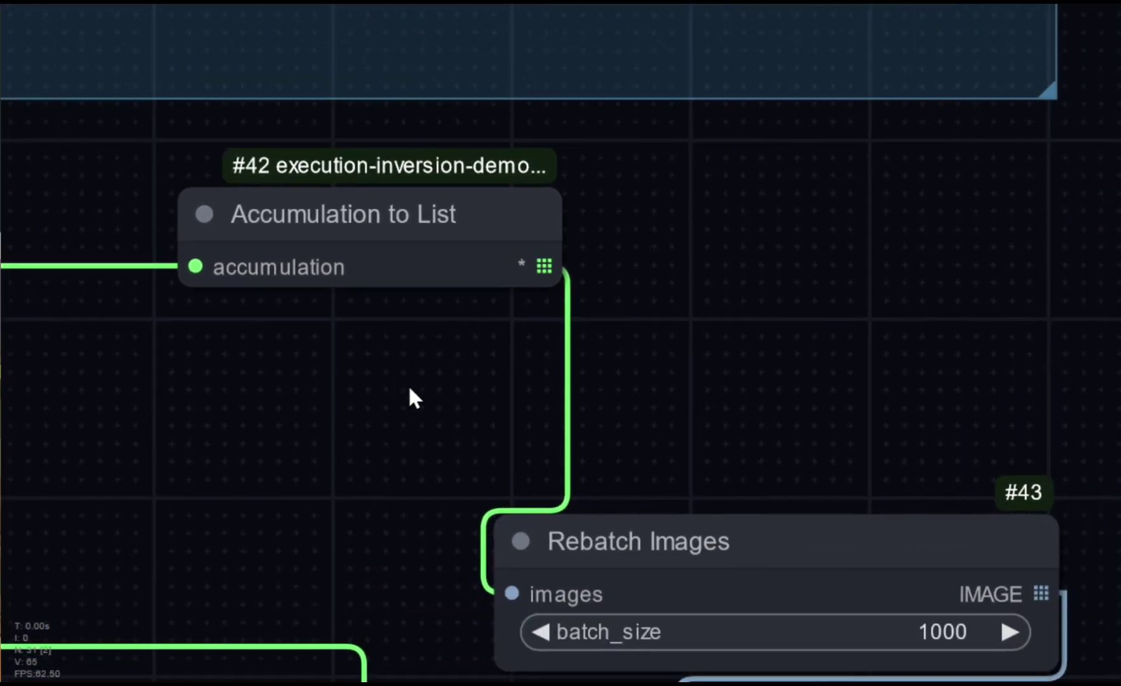
- Examine how Accumulation to List feeds Rebatch Images, including its batch_size setting and the link to Video Combine
drag(740, 401, 717, 323)
scroll(711, 313, down, 3)
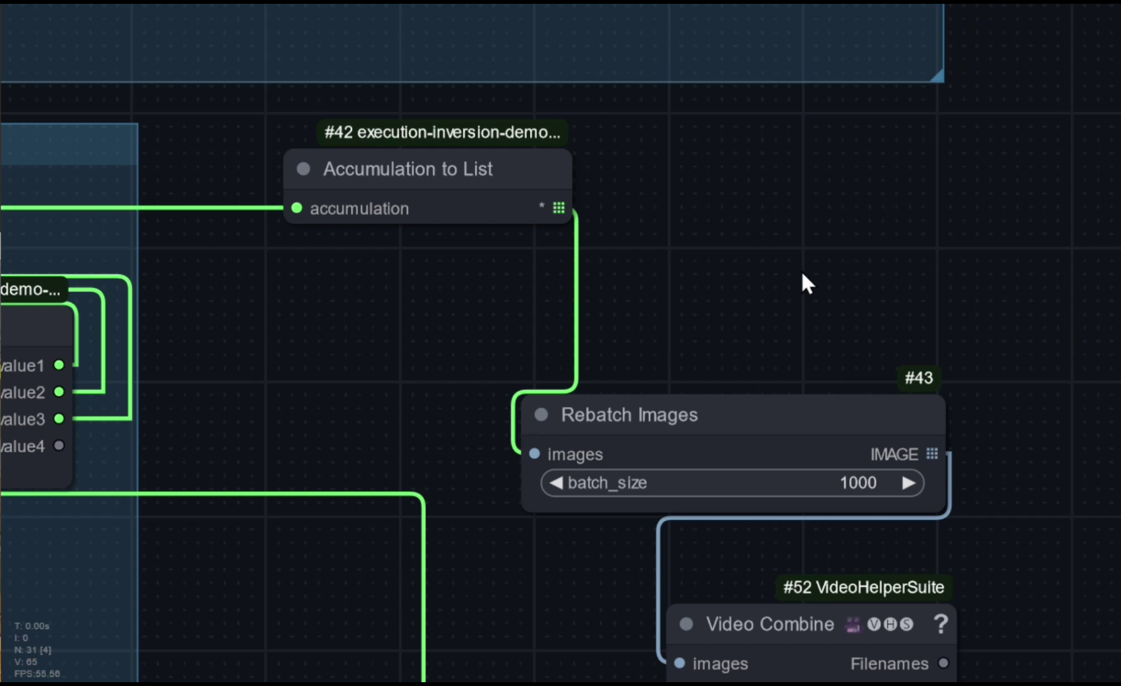
drag(803, 280, 607, 220)
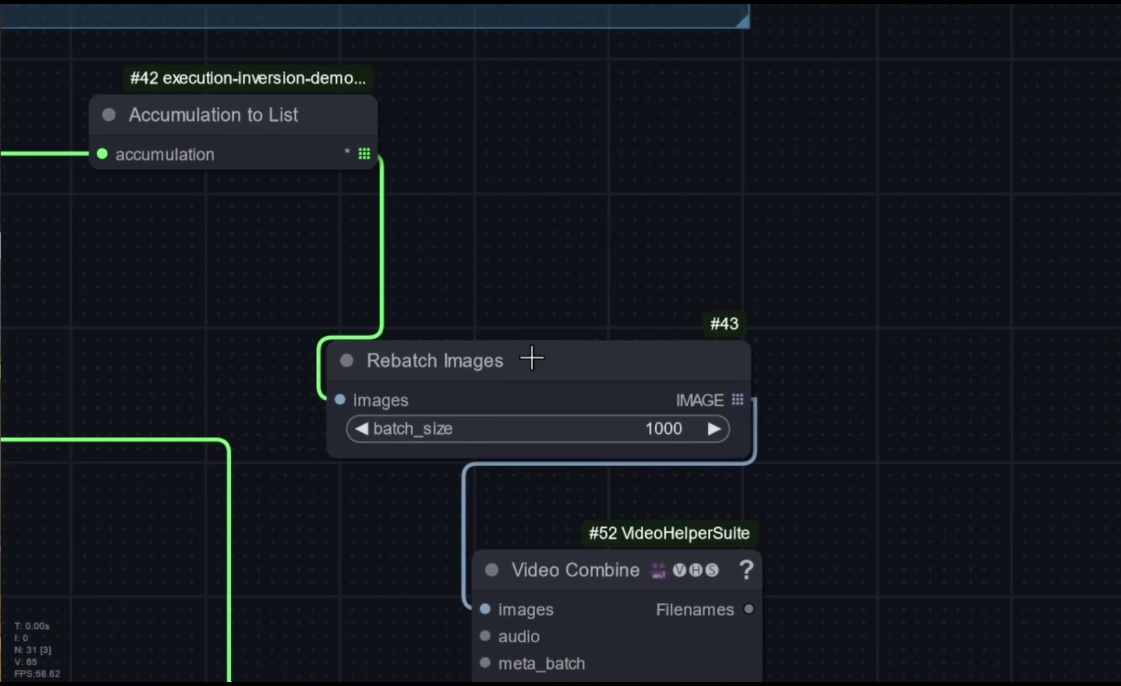
drag(814, 399, 771, 383)
click(613, 353)
click(834, 414)
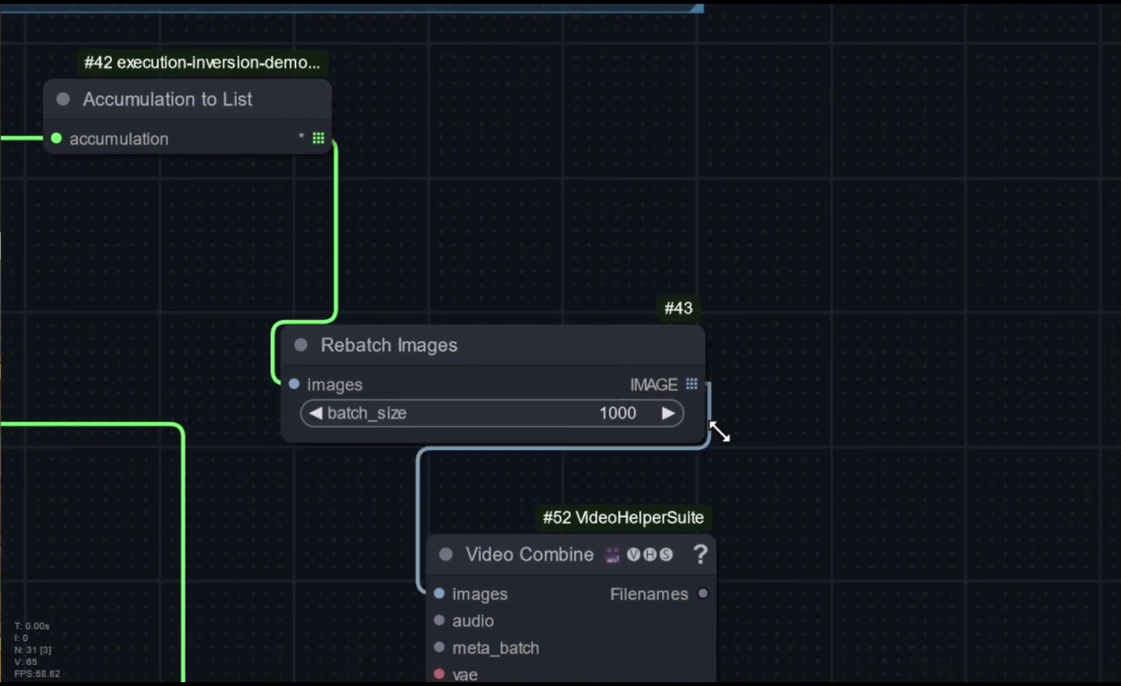
drag(828, 488, 773, 445)
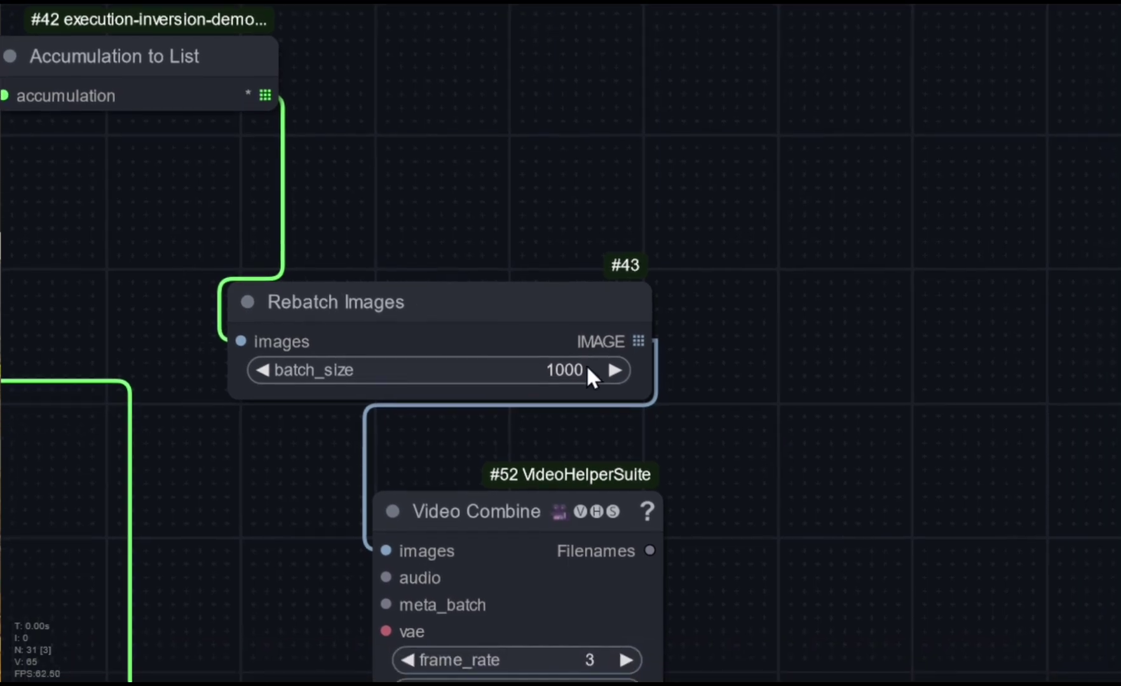
drag(442, 215, 492, 247)
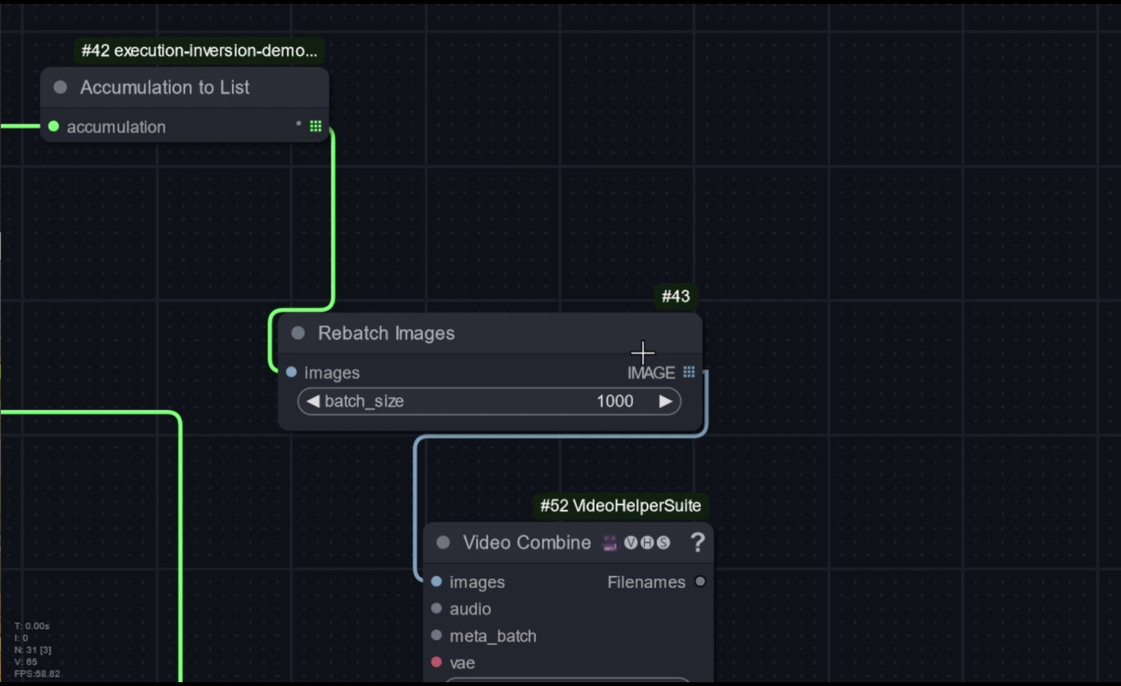
scroll(742, 479, down, 2)
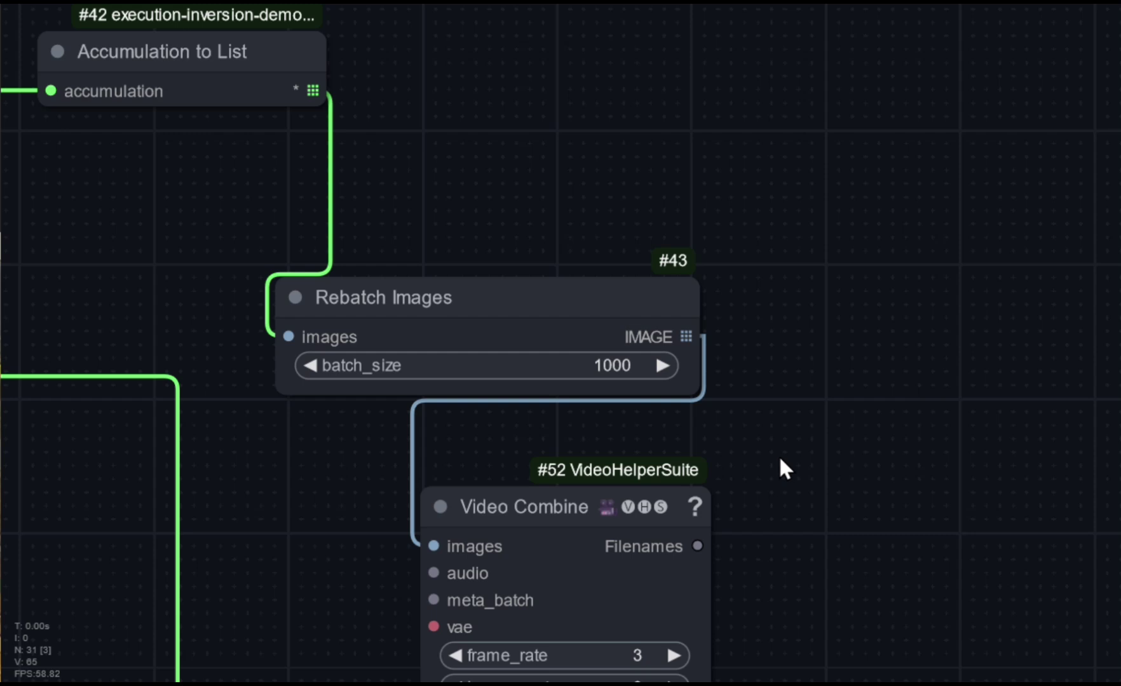
scroll(780, 465, down, 2)
scroll(781, 465, right, 2)
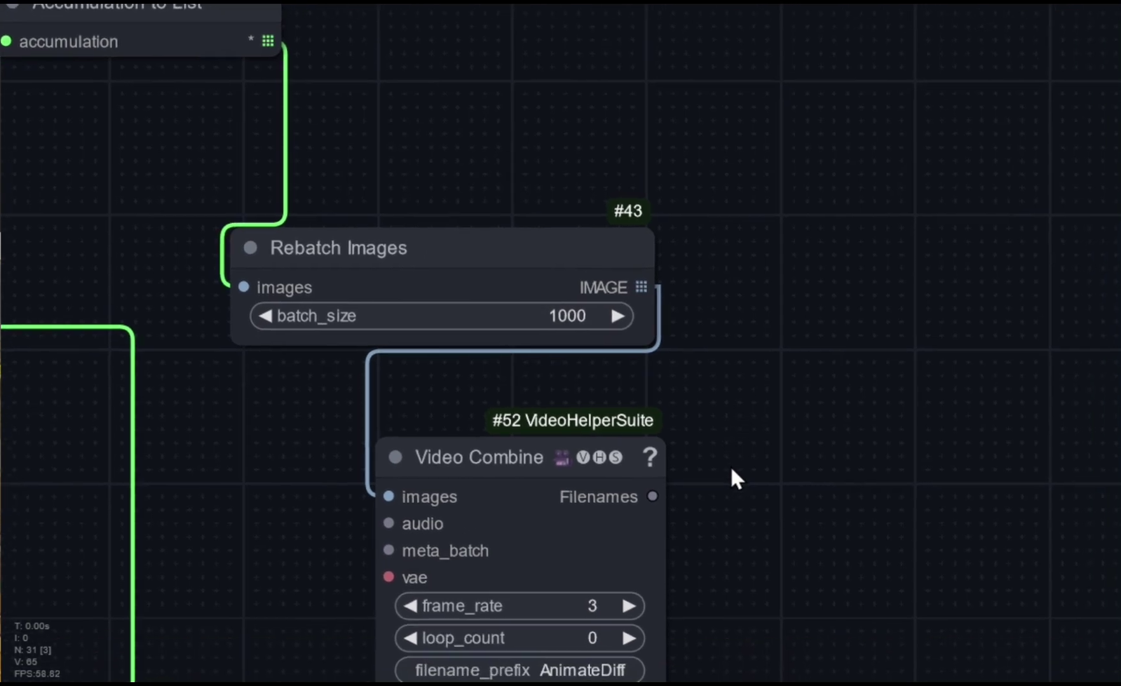
- Examine the Video Combine node's output settings and its video preview
drag(731, 470, 730, 193)
drag(741, 432, 665, 249)
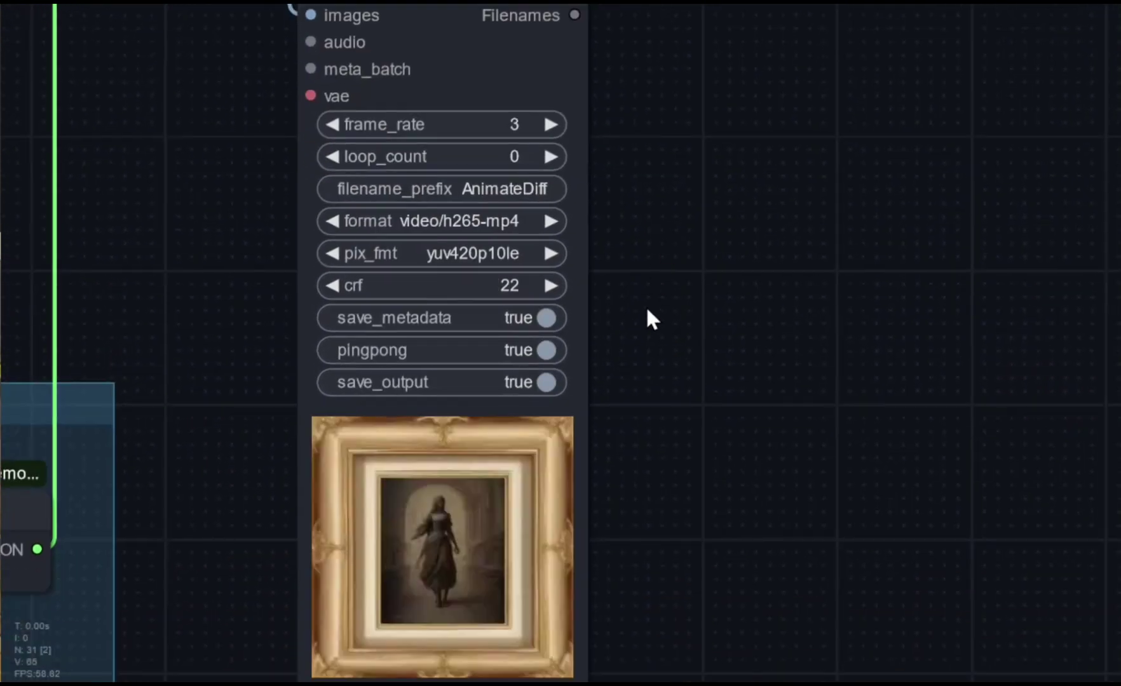
scroll(645, 308, down, 3)
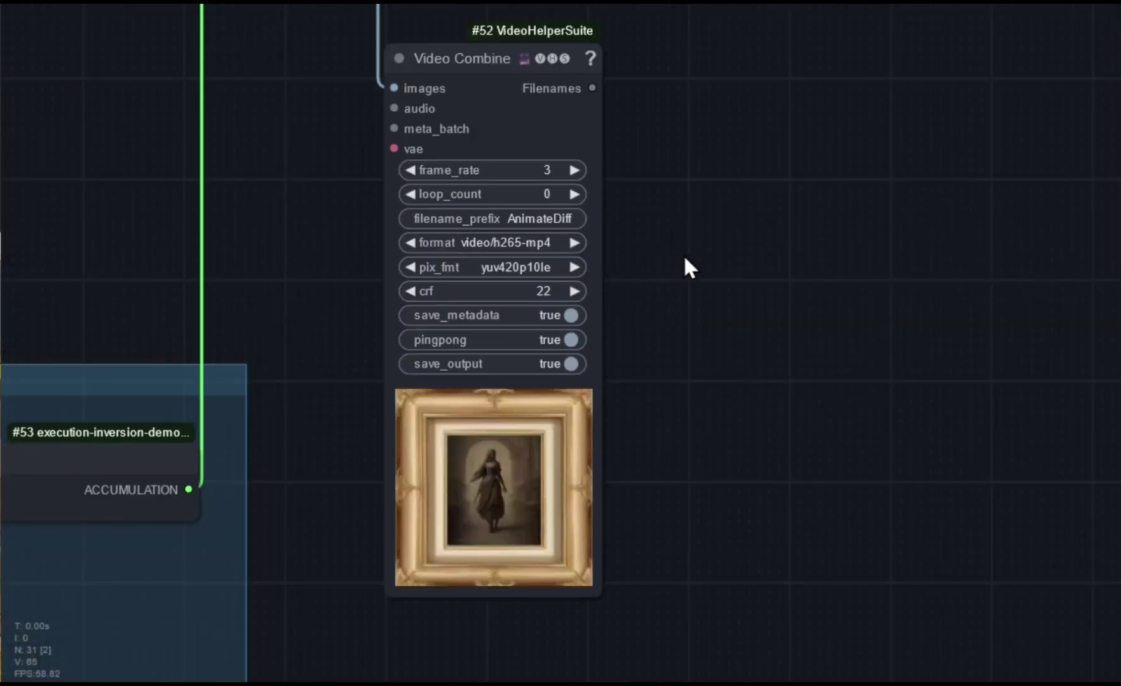